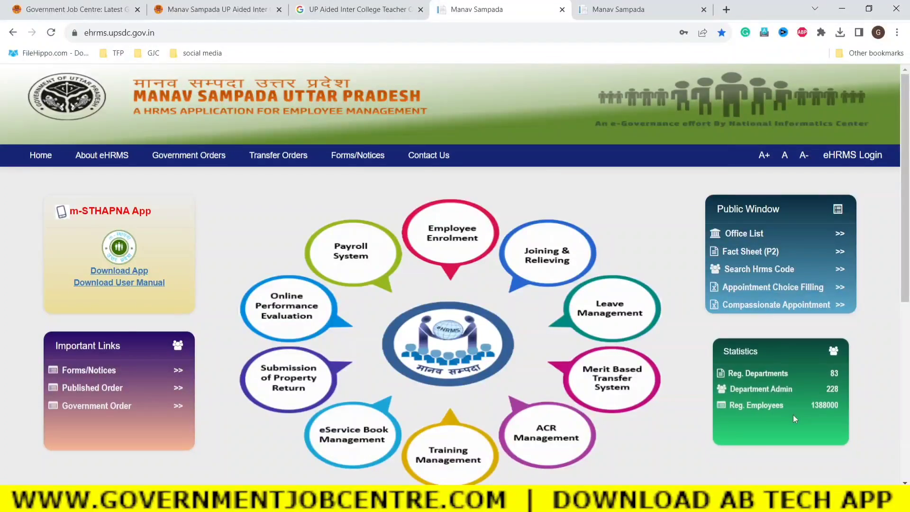
Browse the Government Job Centre Important list, then switch to the UP Aided Inter College Teacher Online Leave article.
left_click(48, 9)
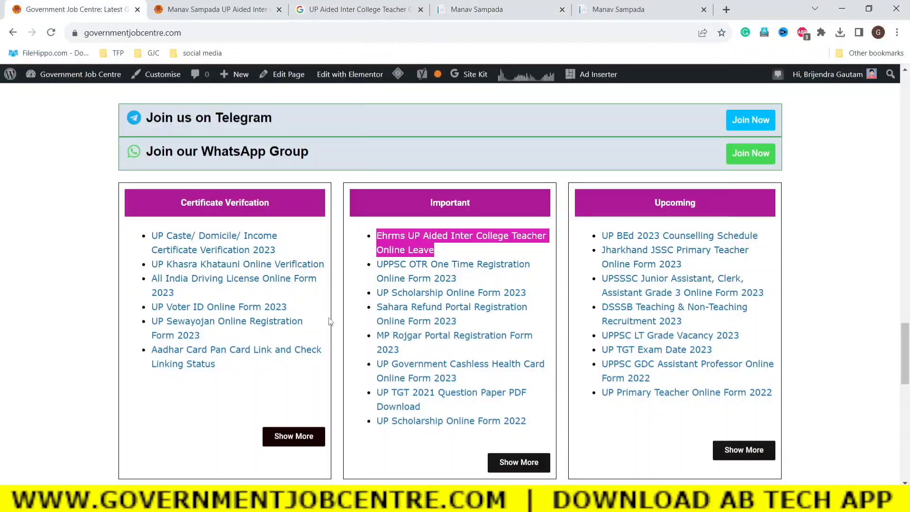
scroll(164, 340, "down", 10)
scroll(161, 342, "up", 10)
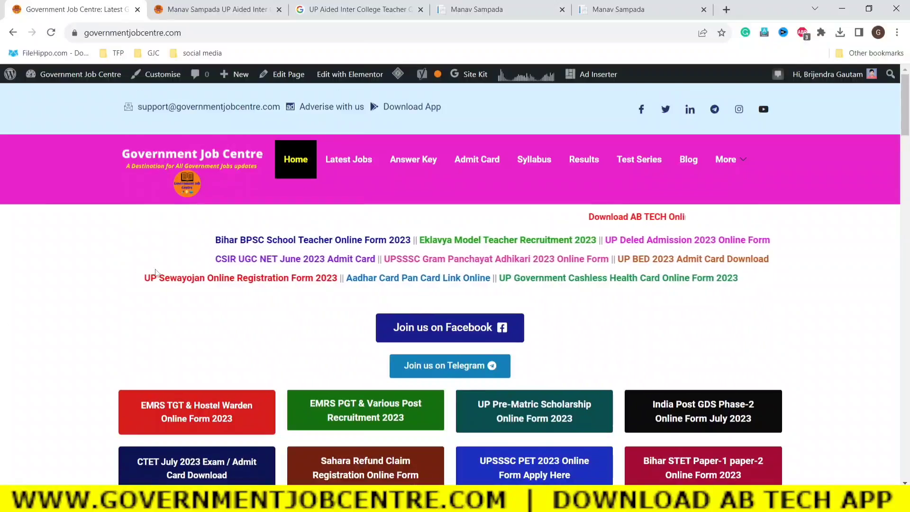
scroll(578, 361, "down", 10)
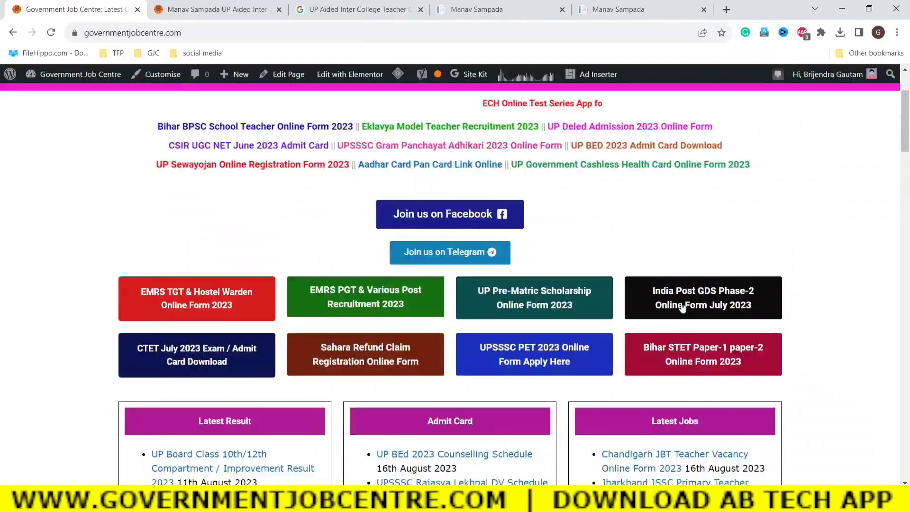
scroll(683, 303, "down", 8)
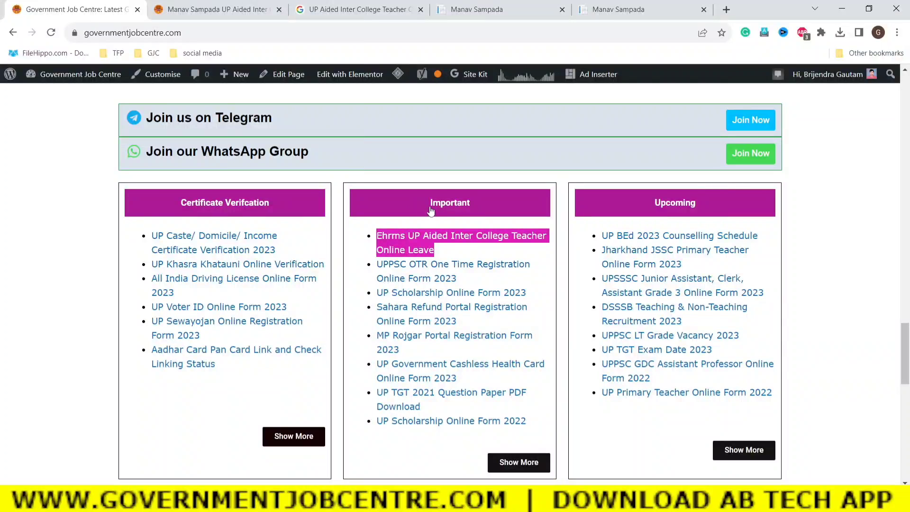
left_click_drag(449, 246, 402, 237)
left_click(456, 252)
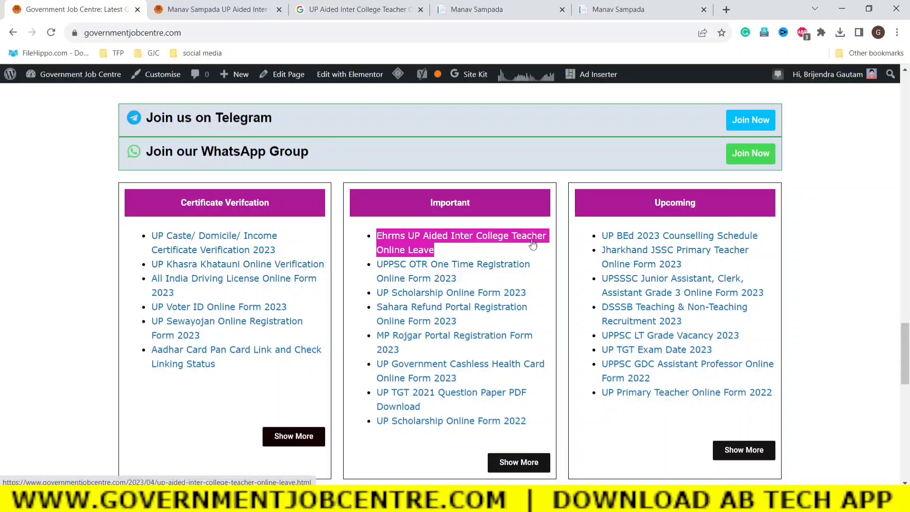
left_click(201, 11)
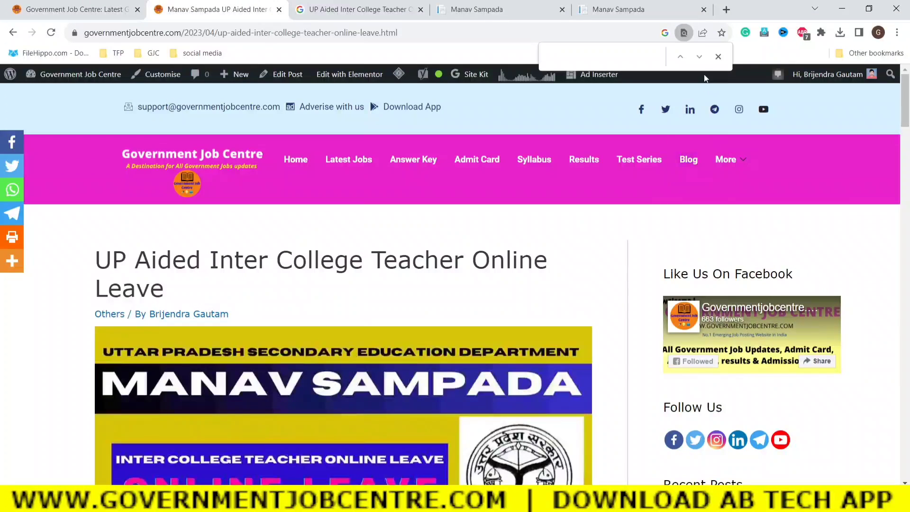
Scroll to Some Useful Important Links and follow Apply for Online Leave's Click Here to the eHRMS portal.
left_click(719, 57)
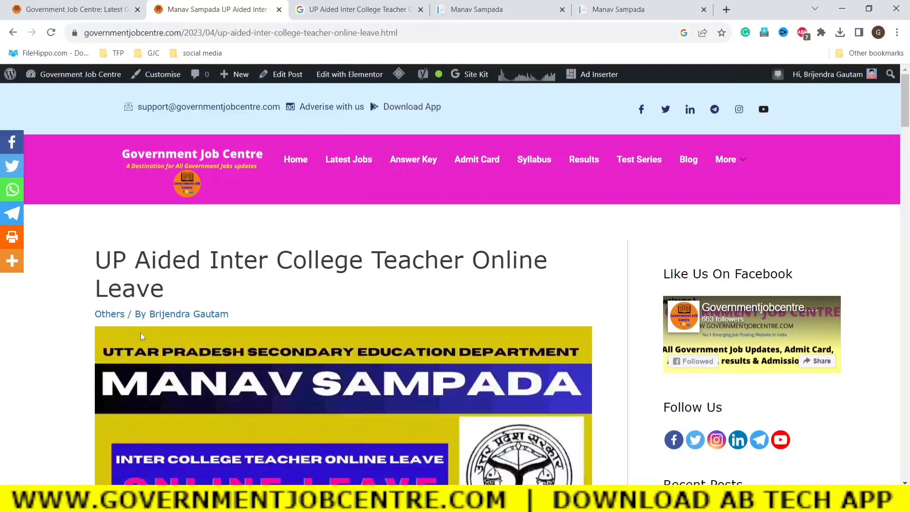
scroll(321, 300, "down", 15)
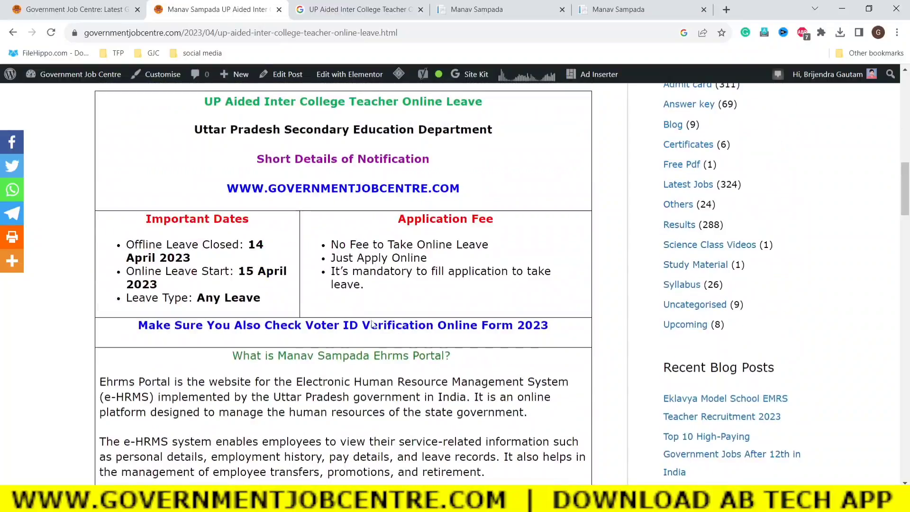
scroll(376, 327, "down", 20)
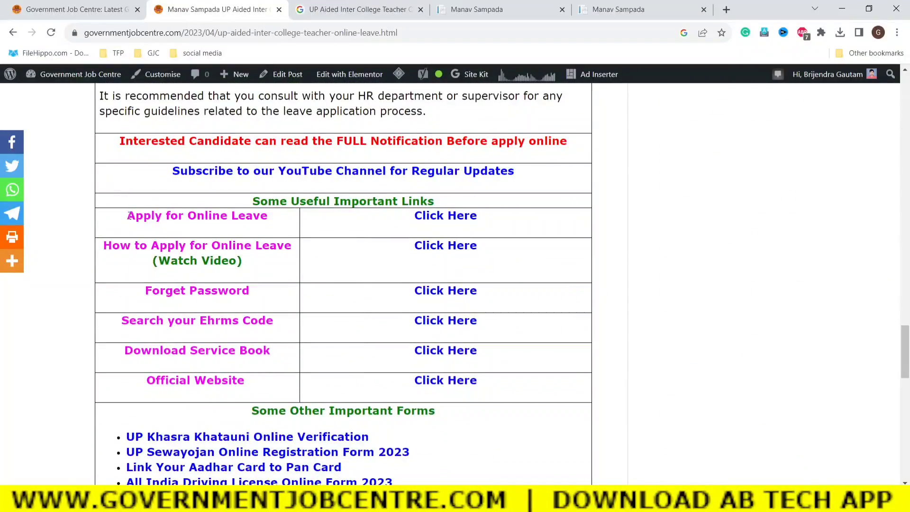
left_click_drag(129, 215, 256, 219)
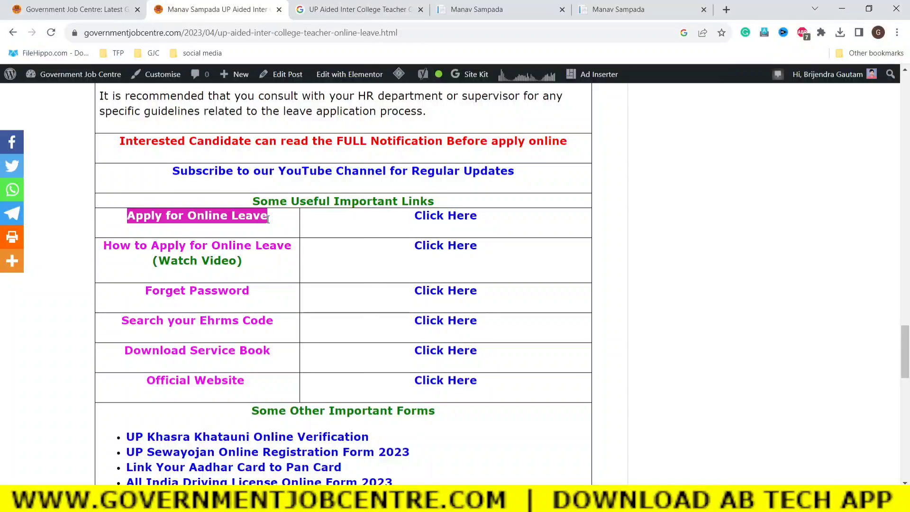
left_click(333, 226)
left_click(444, 217)
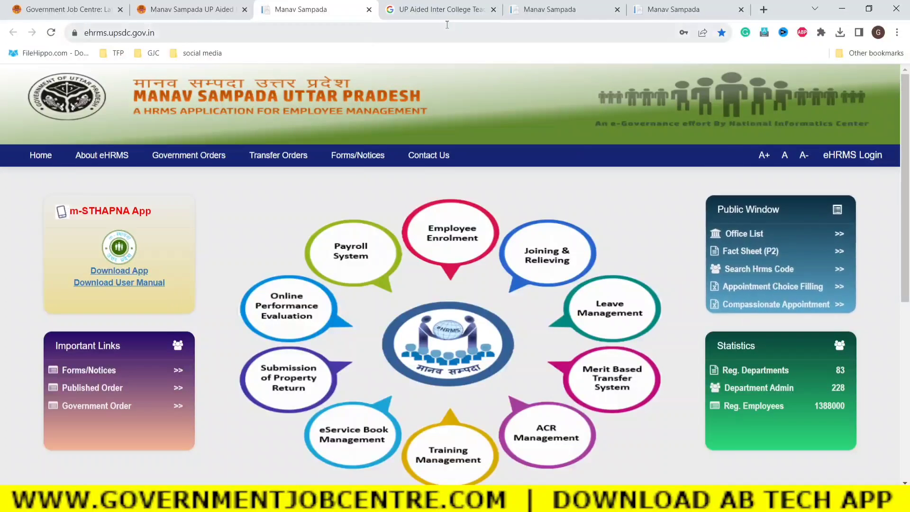
Close the Google search and duplicate Manav Sampada tabs, then show the eHRMS login's User Department list.
left_click(494, 9)
left_click(493, 9)
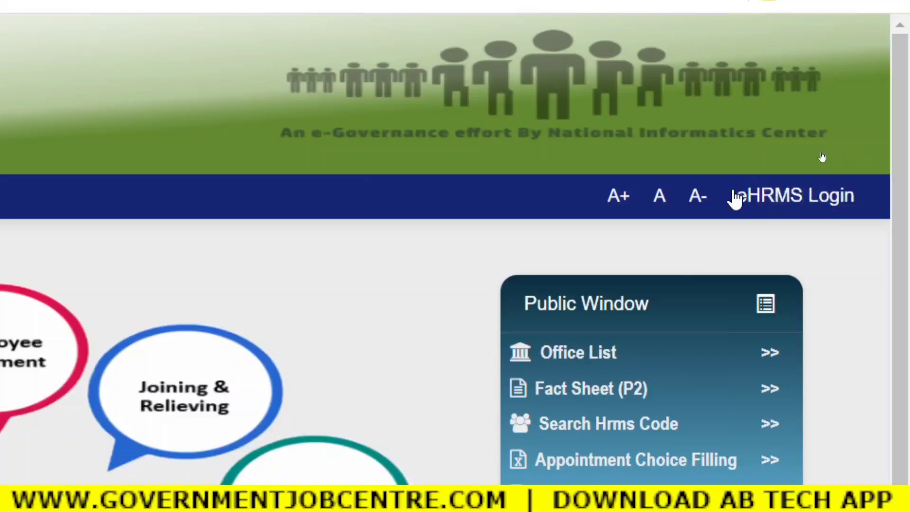
left_click(809, 197)
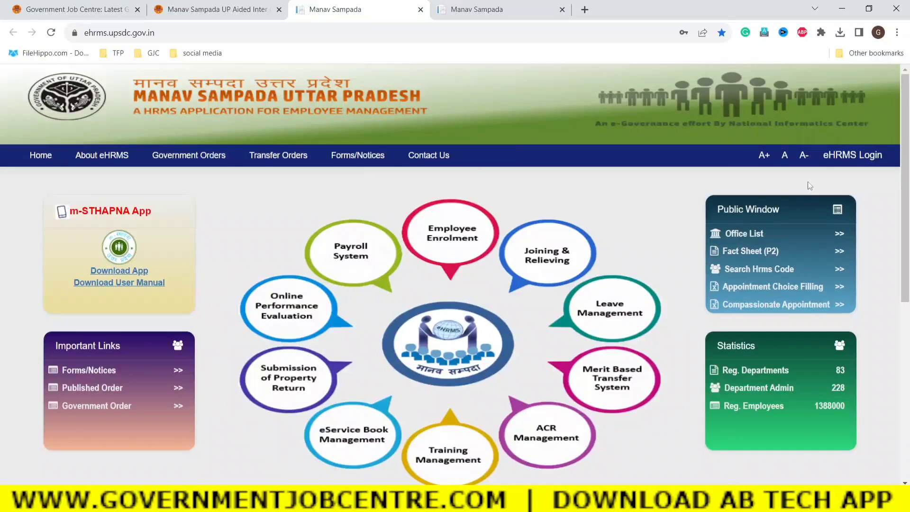
left_click(843, 156)
left_click(483, 139)
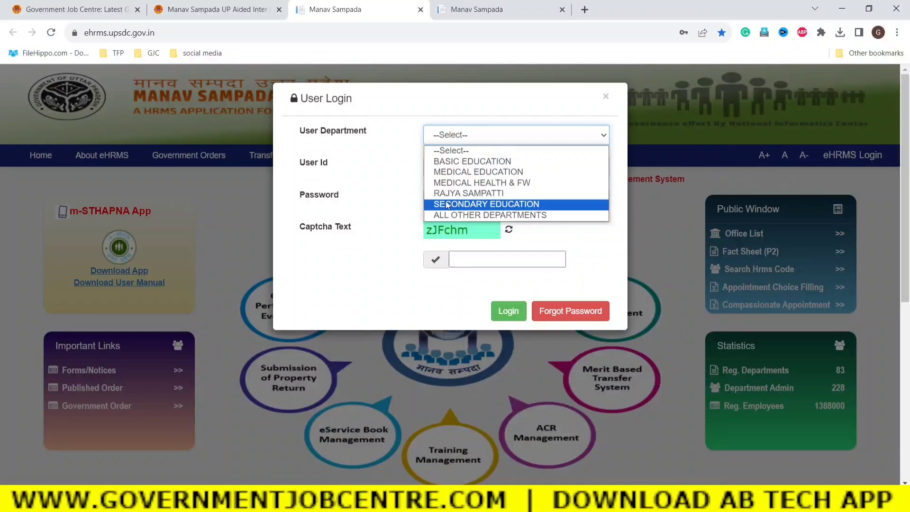
Log in under the SECONDARY EDUCATION department by entering the captcha.
left_click(445, 203)
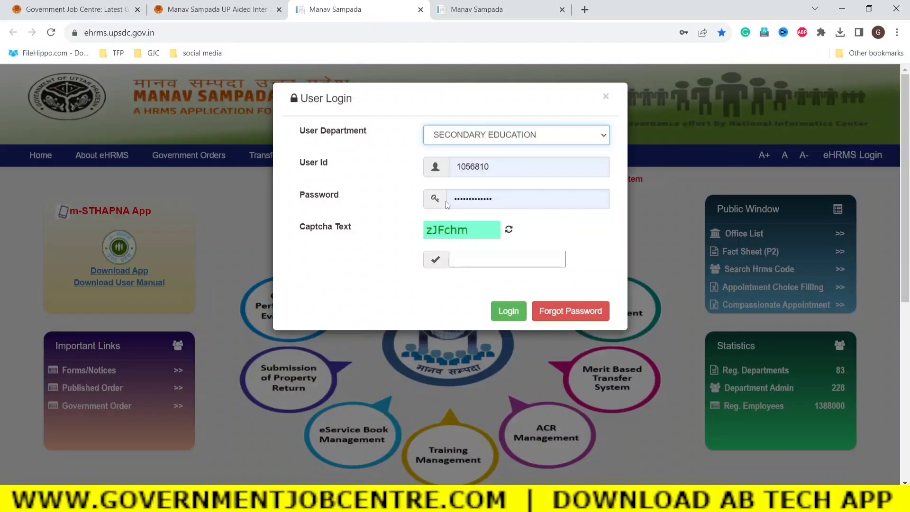
left_click(576, 227)
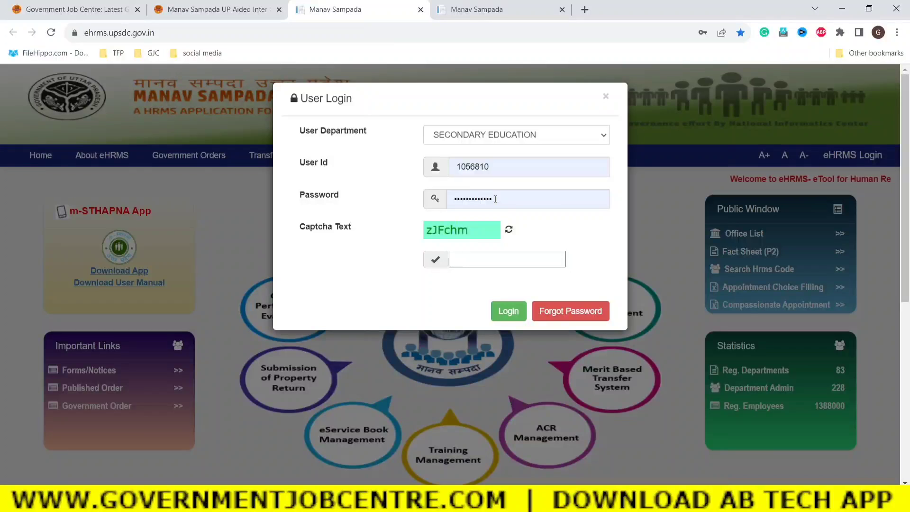
left_click(469, 259)
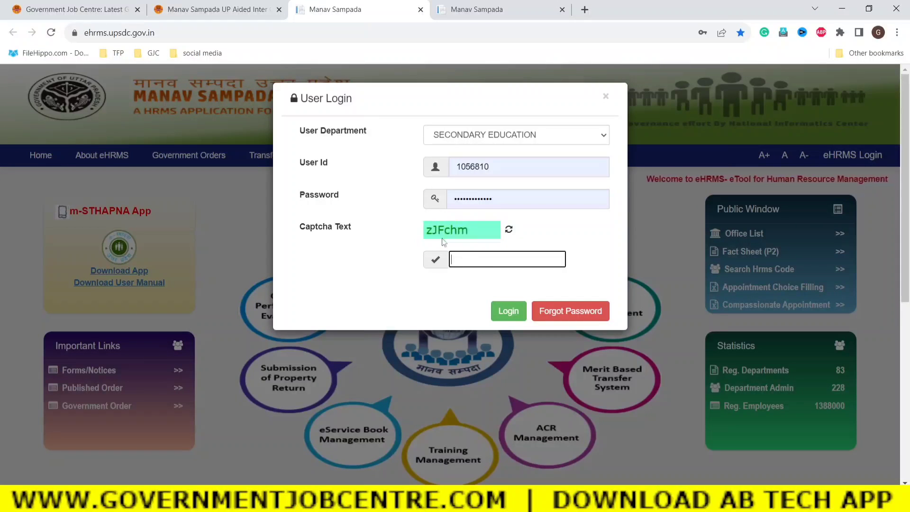
type("z")
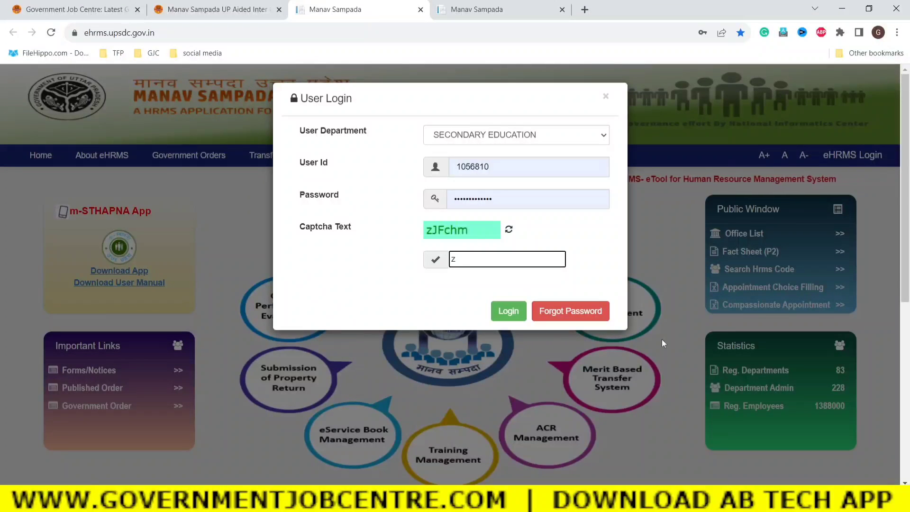
type("J")
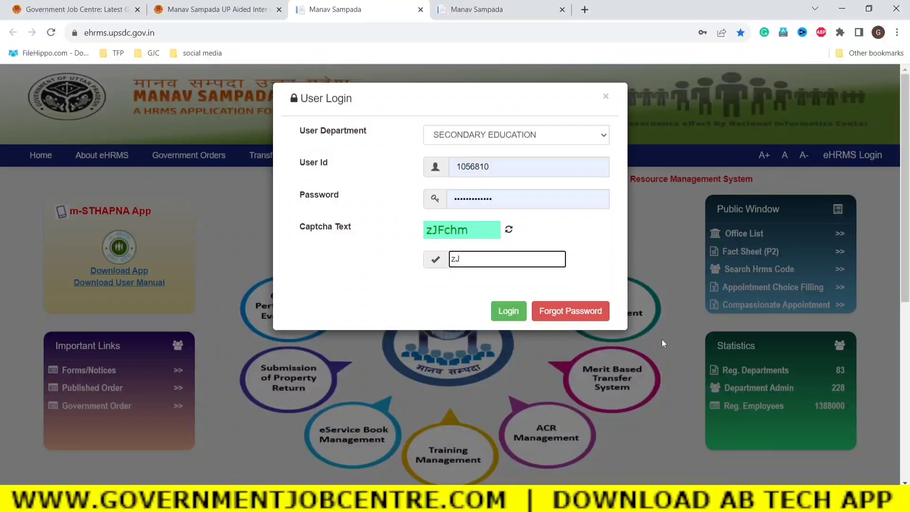
type("Fchm")
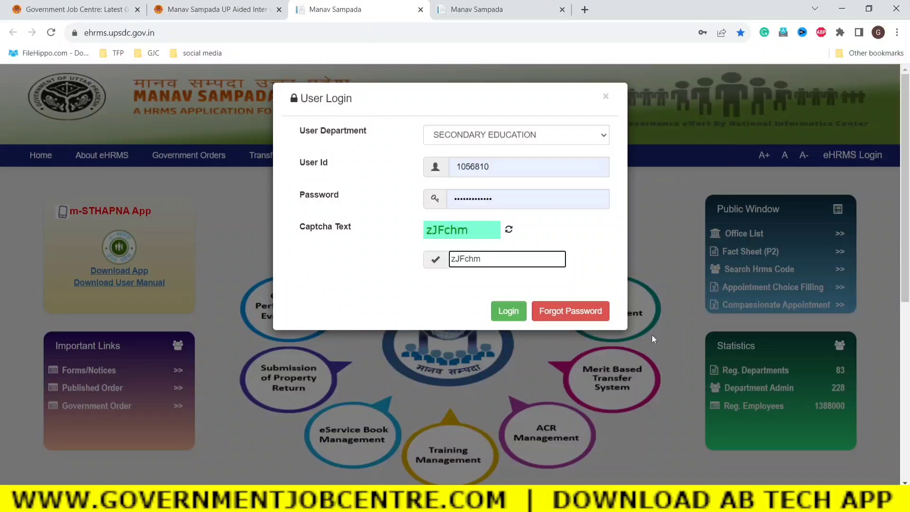
left_click(505, 312)
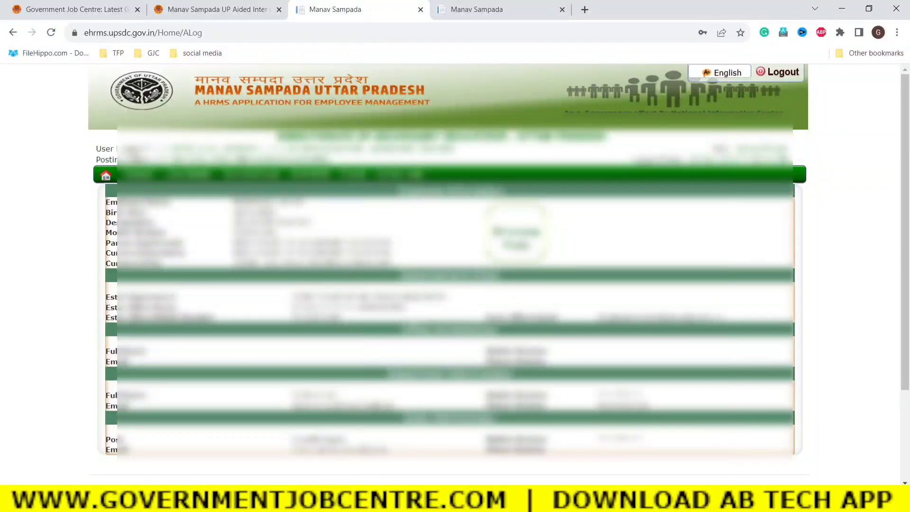
Go to the Update Reporting Officer page from the General menu.
mouse_move(135, 177)
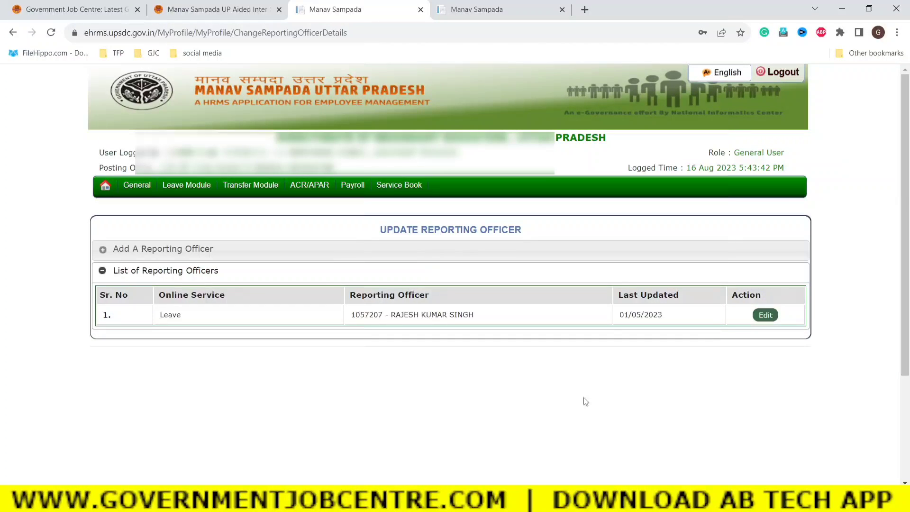
Expand the Add A Reporting Officer panel, which defaults to Fix By ECode.
left_click(142, 257)
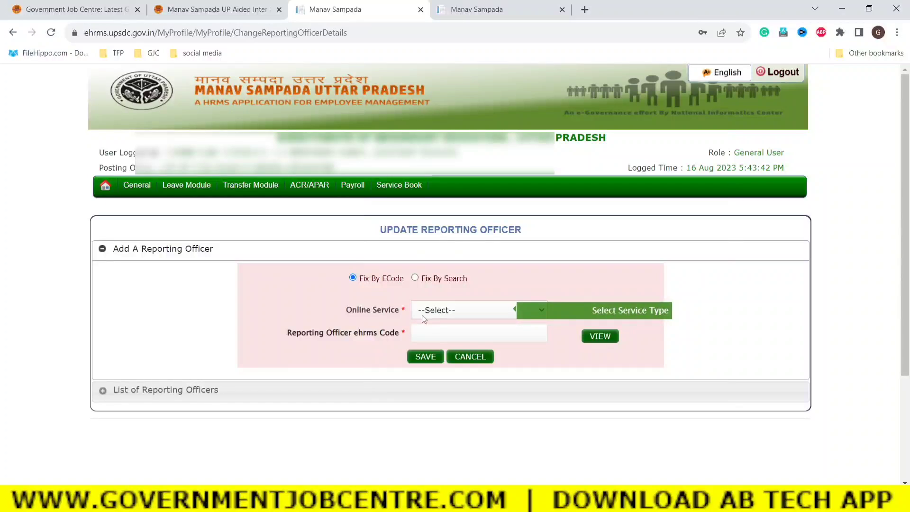
Choose Leave as the Online Service and place the cursor in the Reporting Officer ehrms Code field.
left_click_drag(343, 309, 392, 311)
left_click(450, 311)
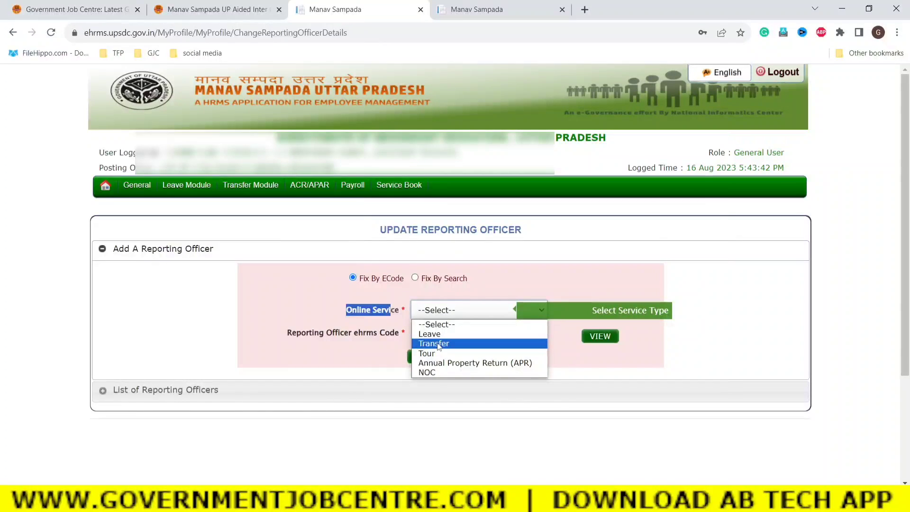
left_click(431, 334)
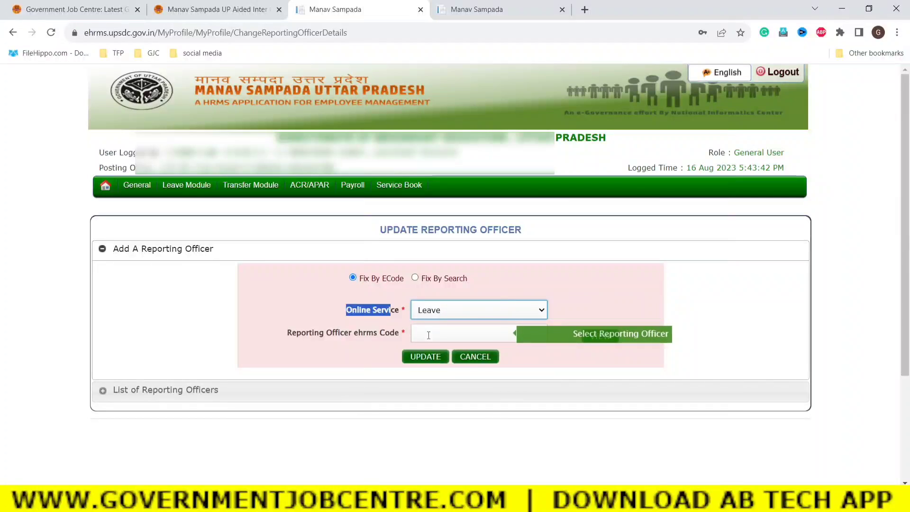
left_click(586, 370)
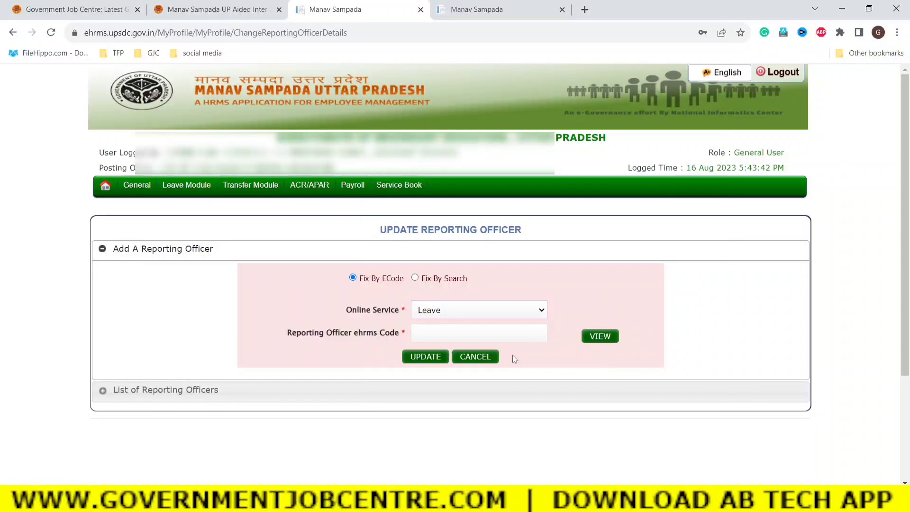
left_click_drag(293, 334, 426, 336)
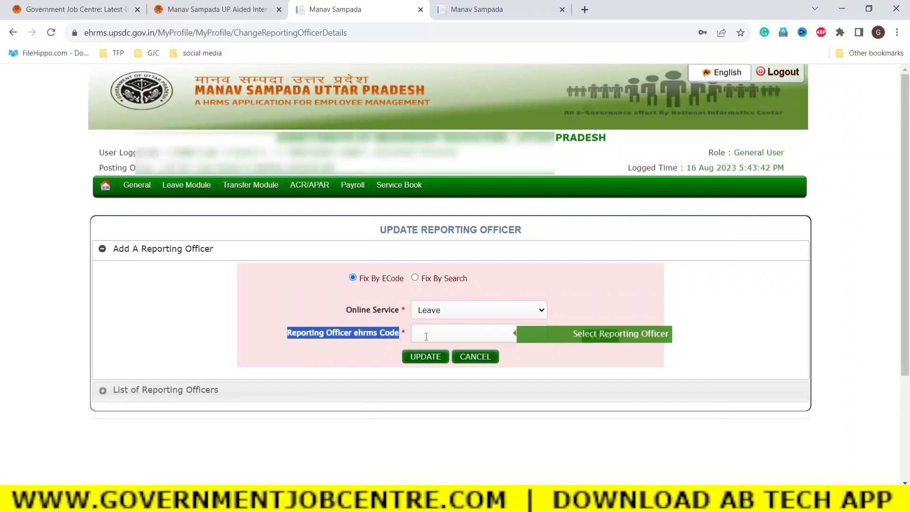
left_click(429, 336)
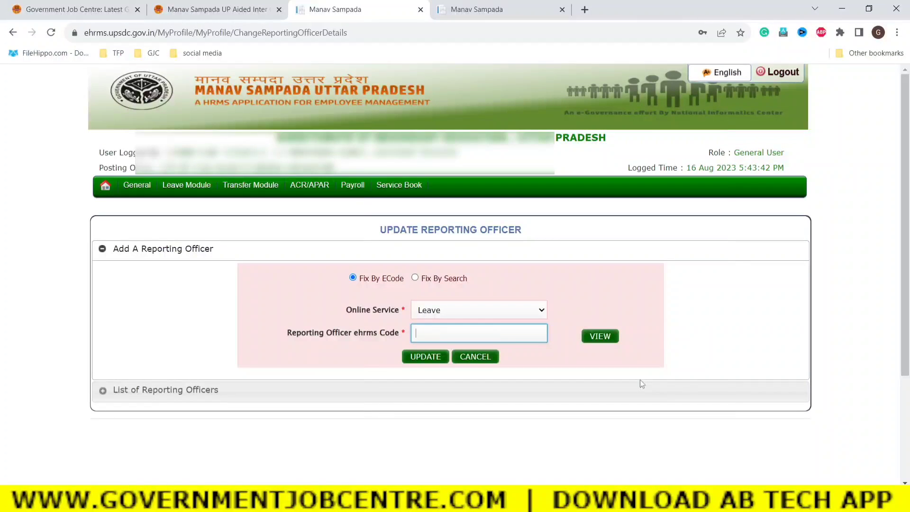
Look up the officer's ehrms code and review their details: Baghpat, PS DAHA 2, Assistant Teacher.
left_click(607, 349)
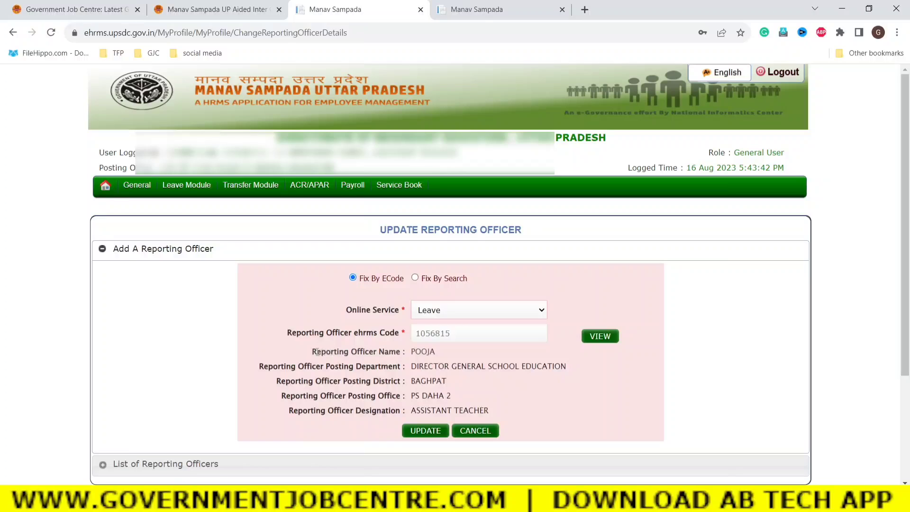
left_click_drag(318, 351, 565, 370)
left_click(476, 362)
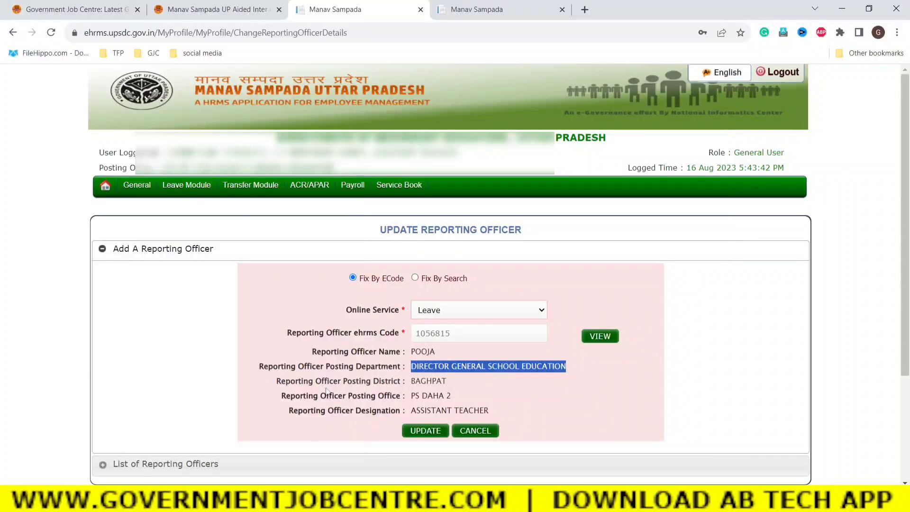
left_click_drag(307, 381, 458, 382)
left_click(507, 388)
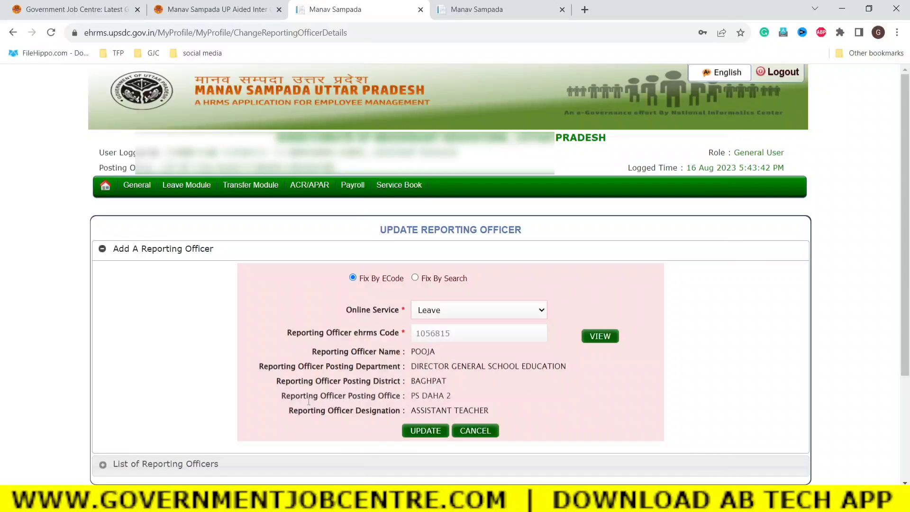
left_click_drag(308, 401, 459, 400)
left_click_drag(298, 411, 491, 413)
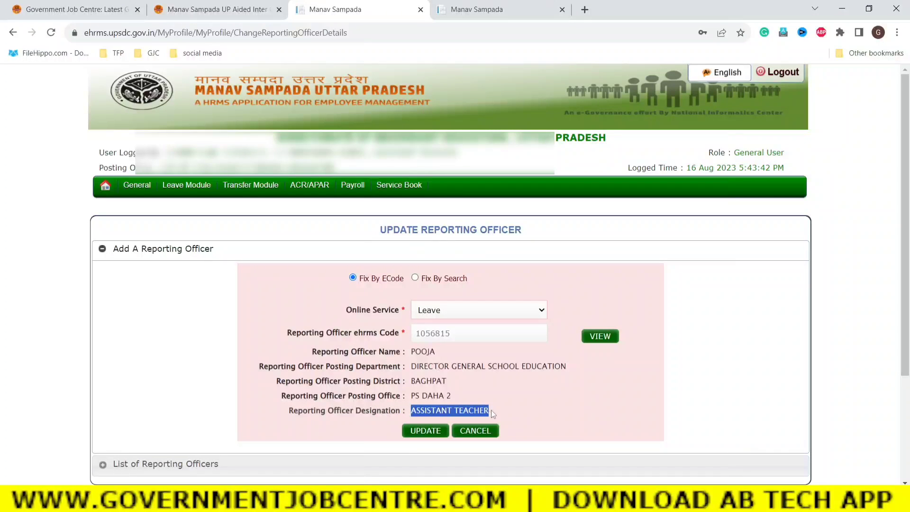
left_click(595, 411)
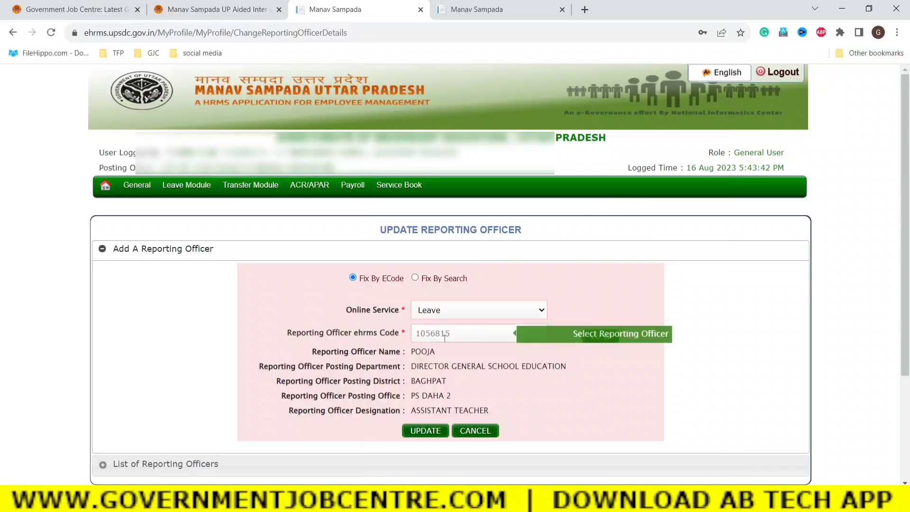
left_click_drag(465, 334, 412, 334)
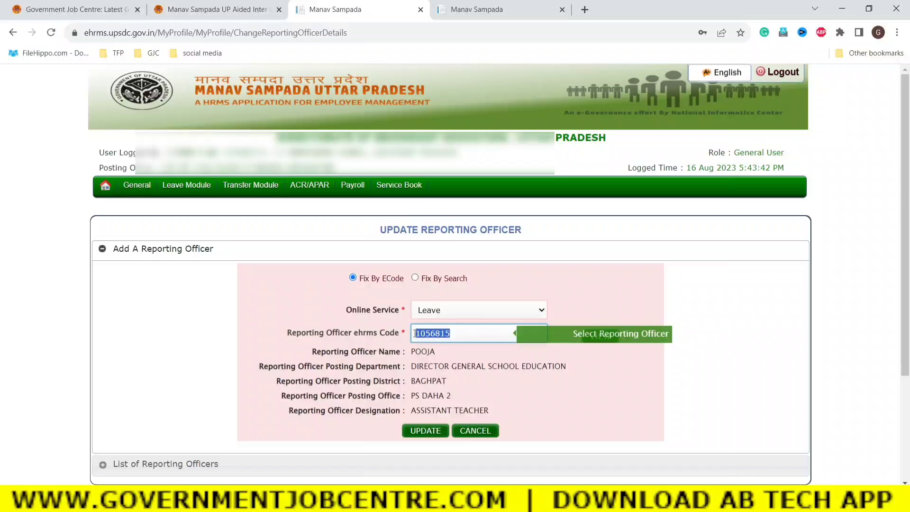
left_click(626, 412)
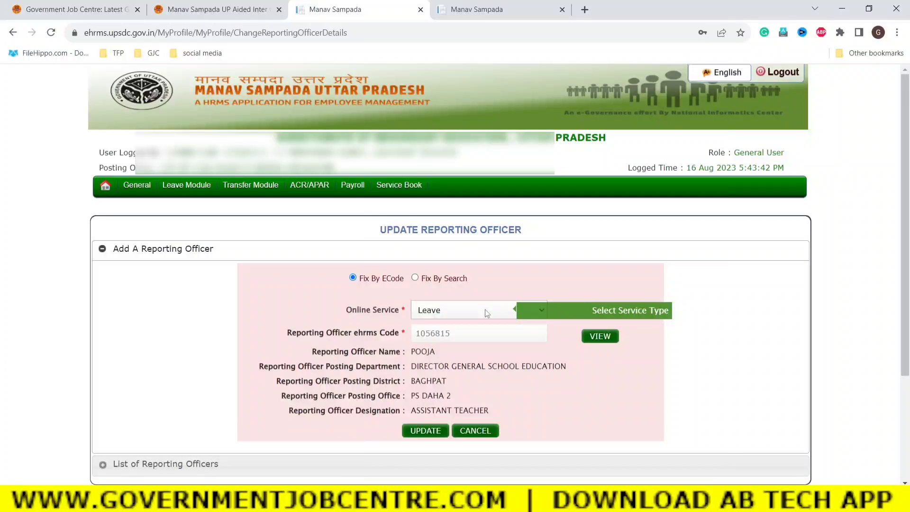
Switch to Fix By Search and bring up the Leave Module's My Leave submenu.
left_click(415, 278)
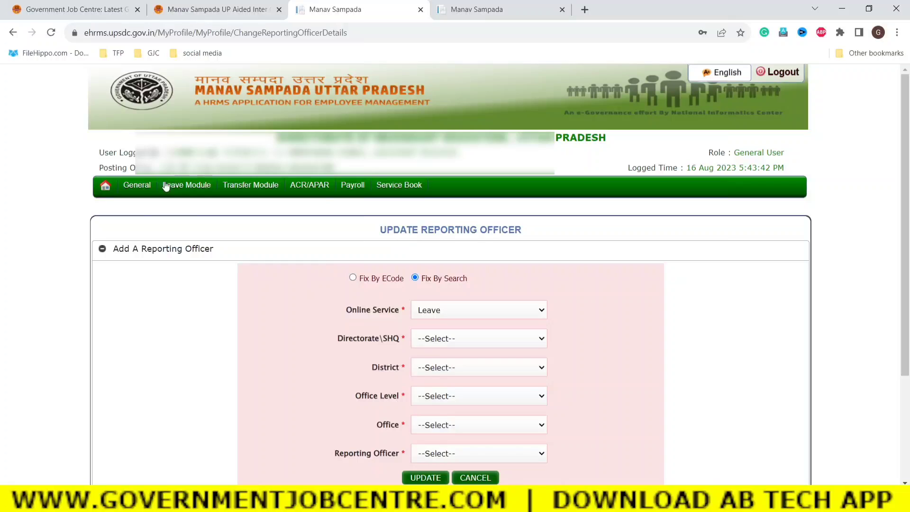
mouse_move(180, 187)
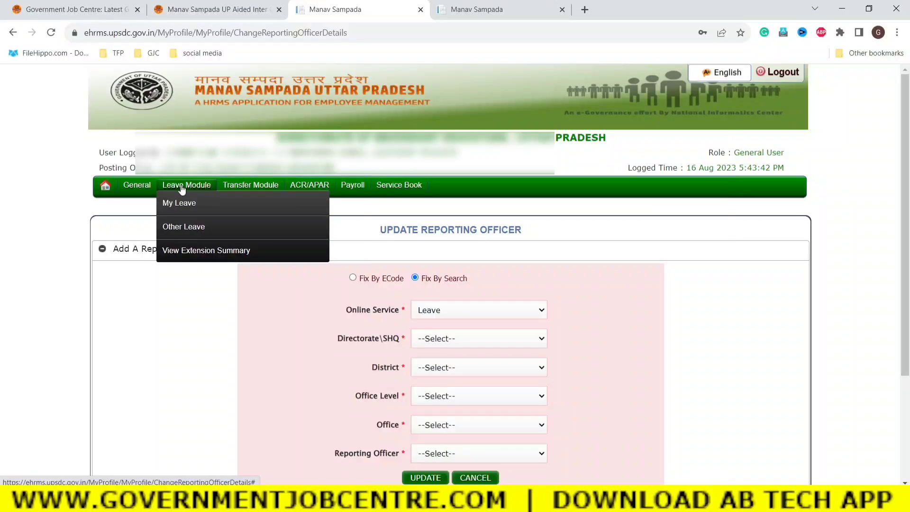
mouse_move(184, 205)
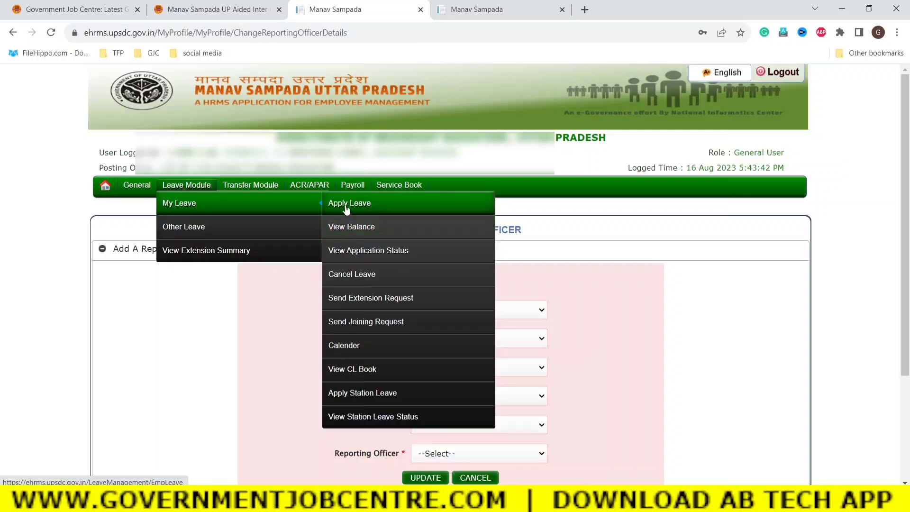
Open Apply Leave, check the pre-filled reporting officer, and open the Leave Type list.
left_click(346, 205)
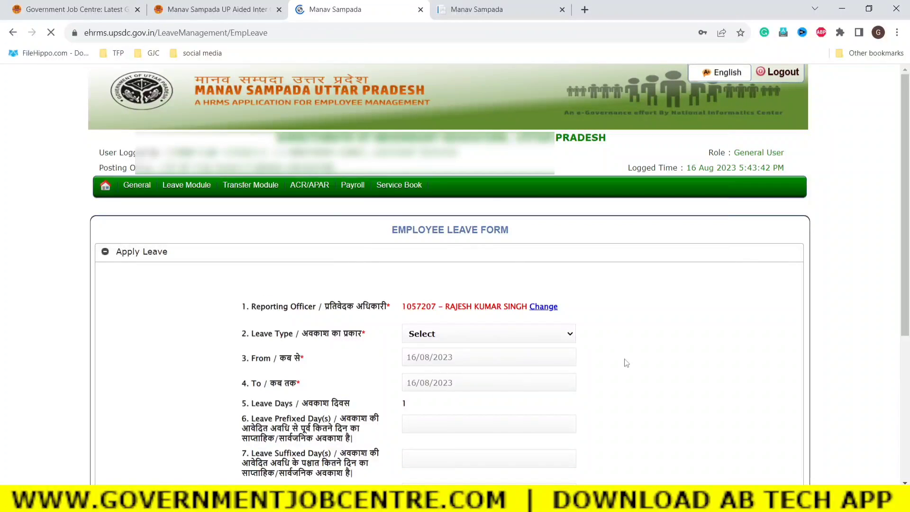
scroll(631, 365, "down", 3)
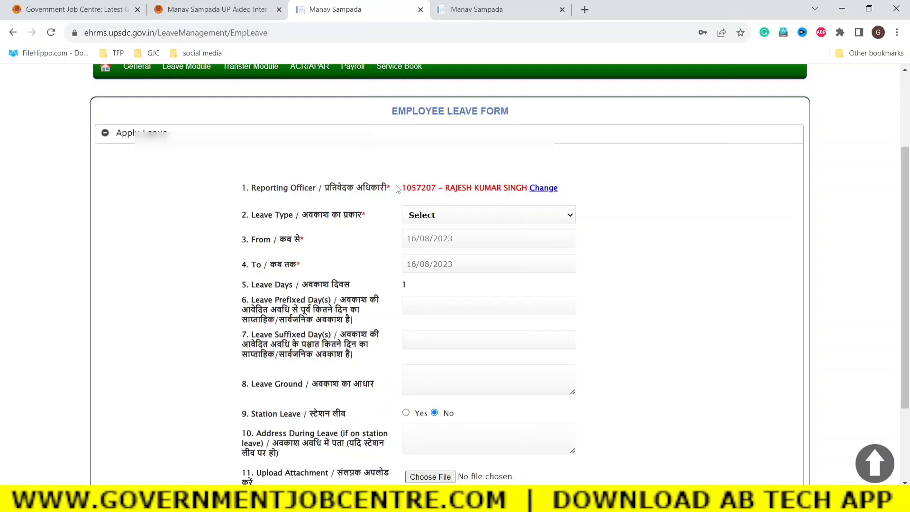
left_click_drag(402, 188, 527, 188)
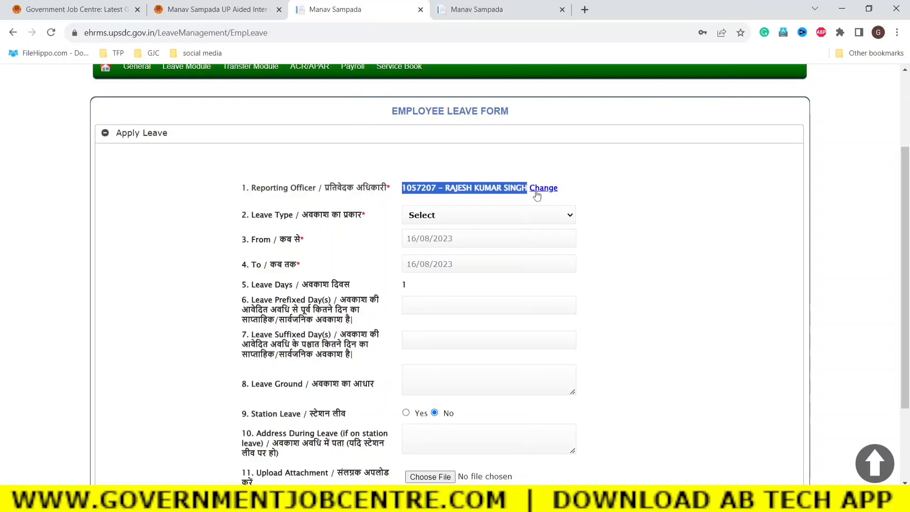
left_click(640, 234)
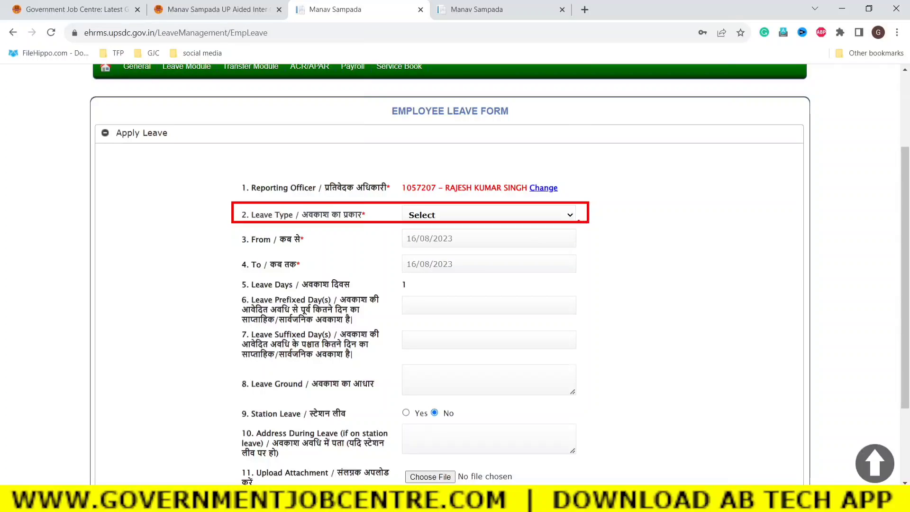
left_click(448, 214)
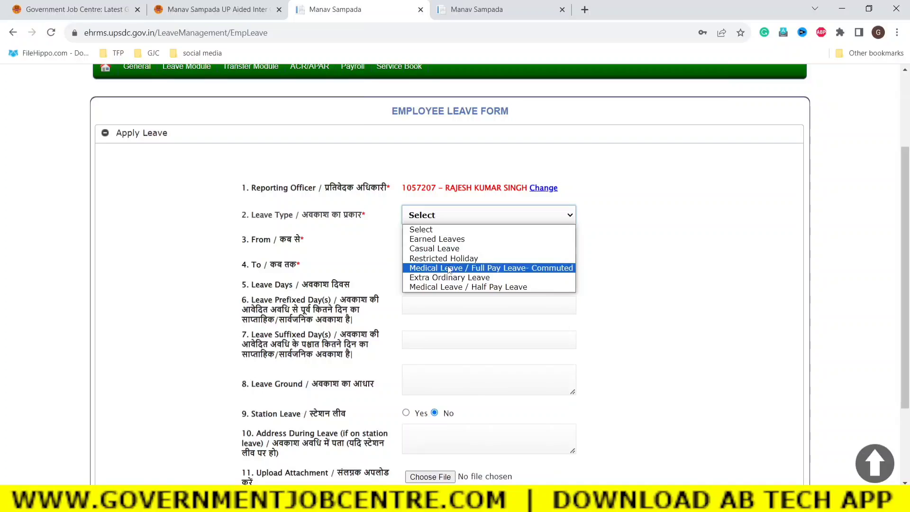
Select Medical Leave / Full Pay Leave- Commuted and check its available balance of 365.0.
left_click(445, 269)
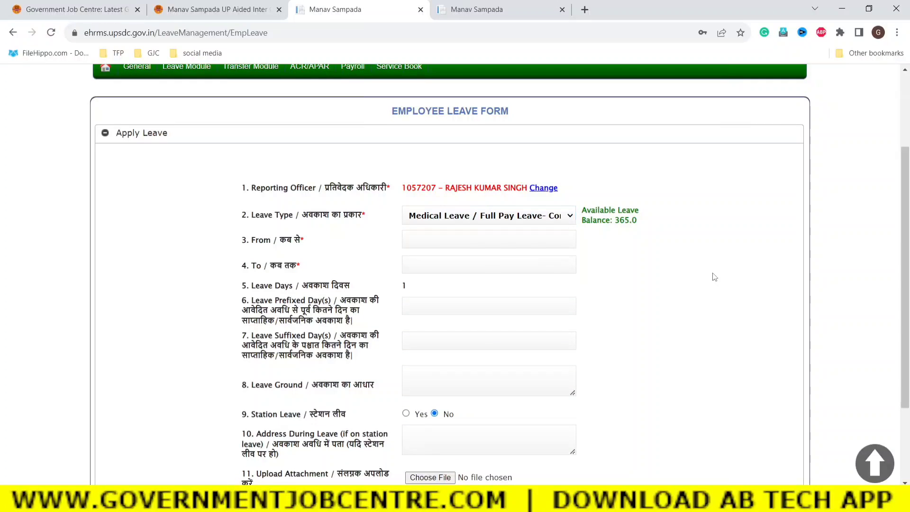
left_click_drag(616, 210, 640, 225)
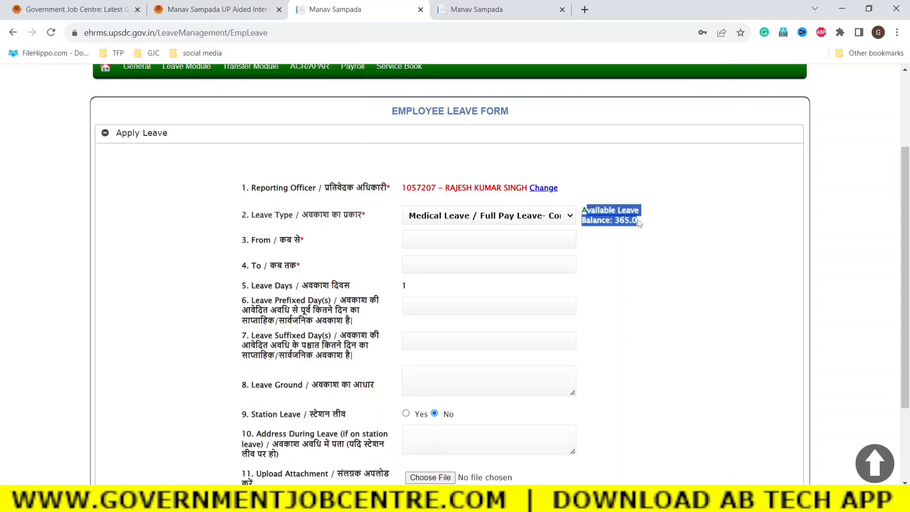
left_click(699, 277)
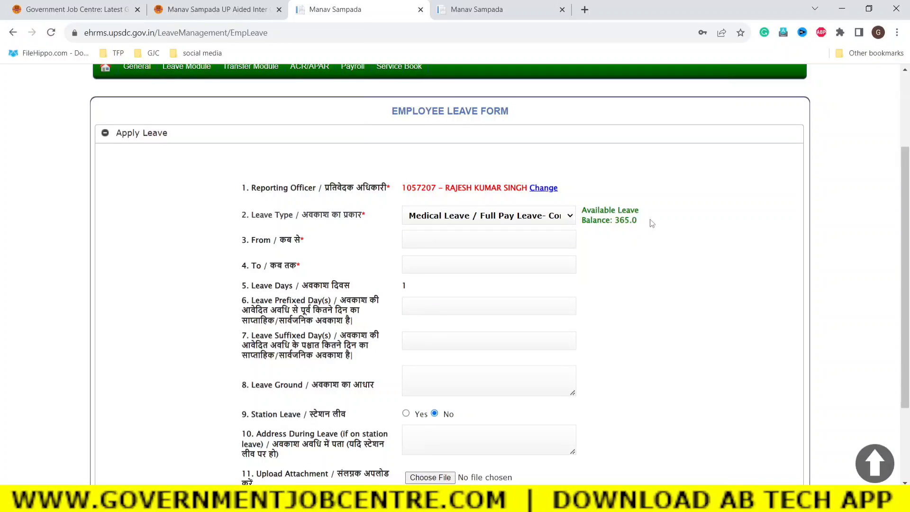
left_click_drag(633, 223, 585, 211)
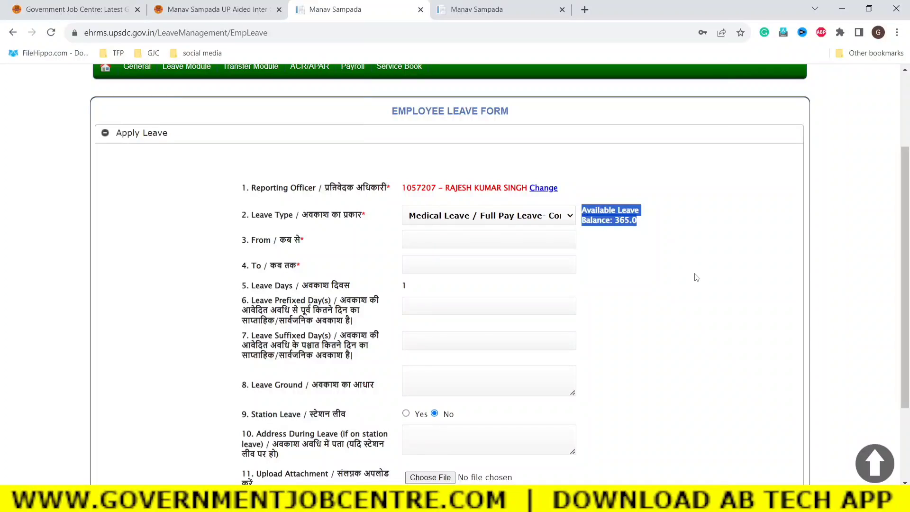
left_click(695, 277)
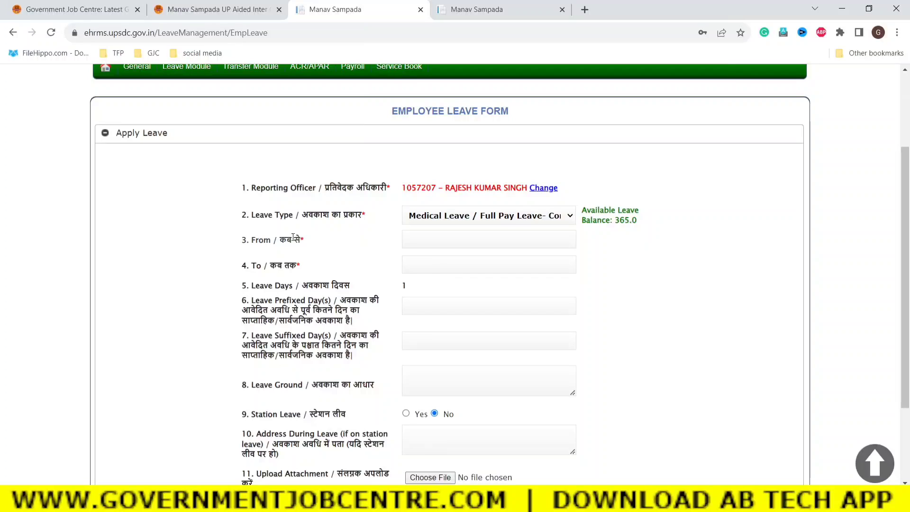
Set the leave dates from 17/08/2023 to 25/08/2023, giving 9 leave days.
left_click(442, 240)
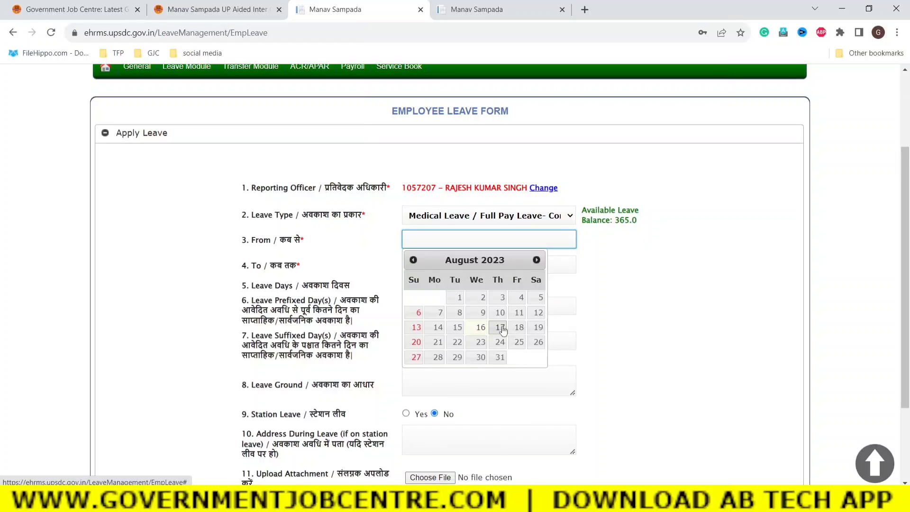
left_click(500, 328)
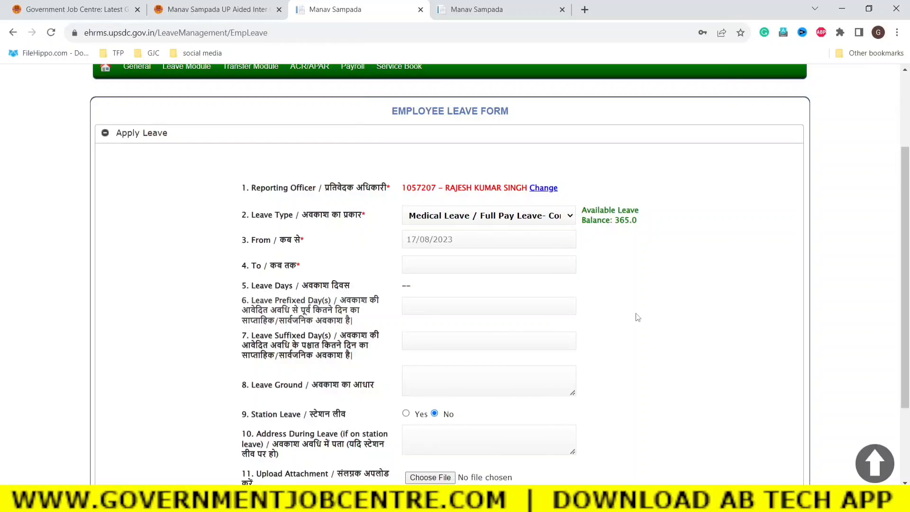
left_click(450, 266)
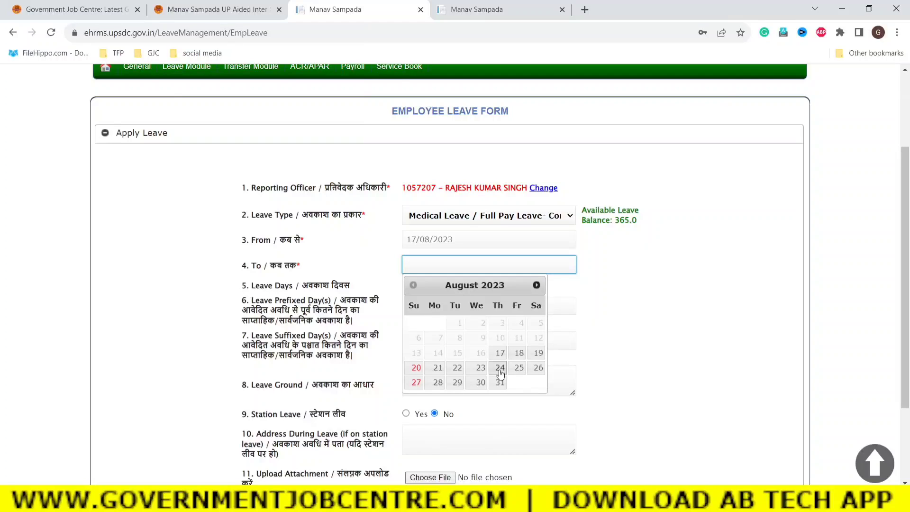
left_click(536, 285)
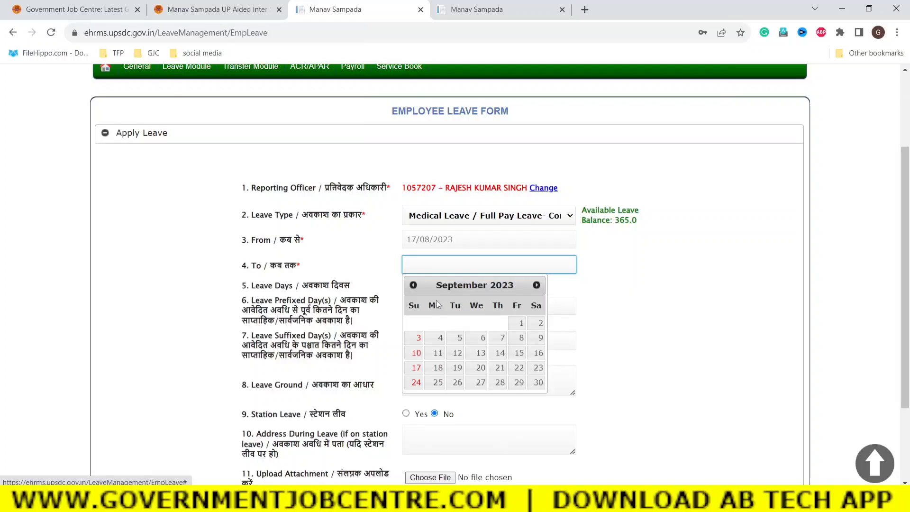
left_click(413, 285)
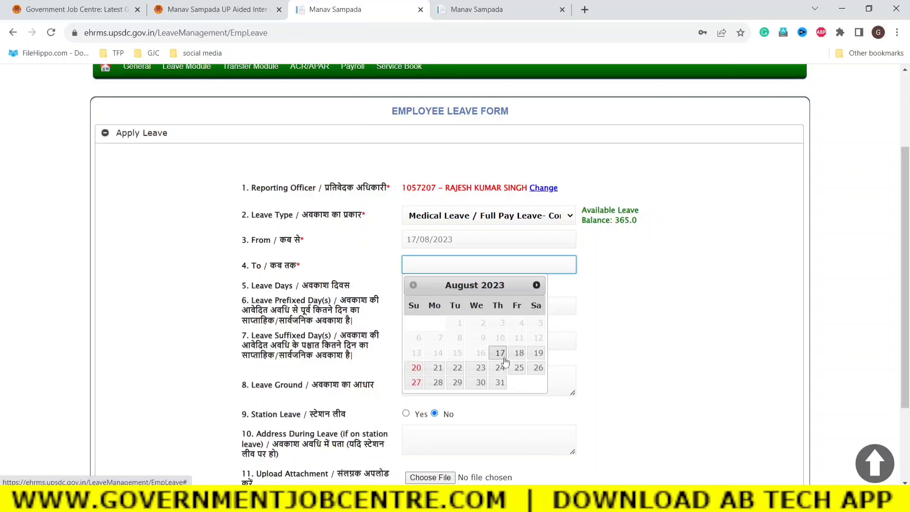
left_click(519, 368)
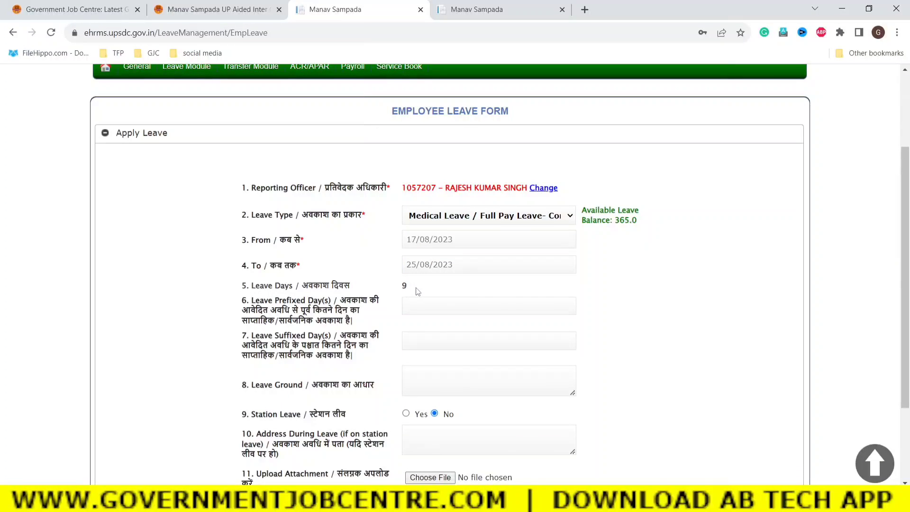
left_click(612, 298)
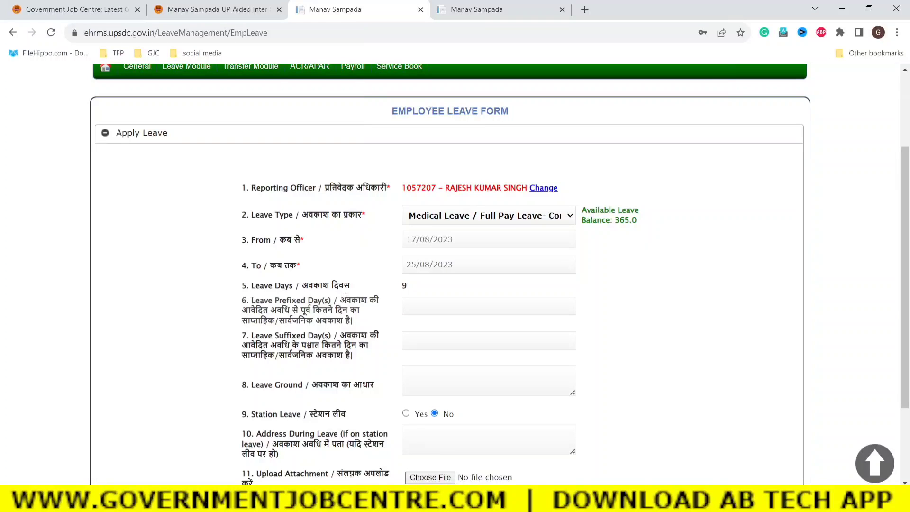
left_click_drag(340, 299, 361, 321)
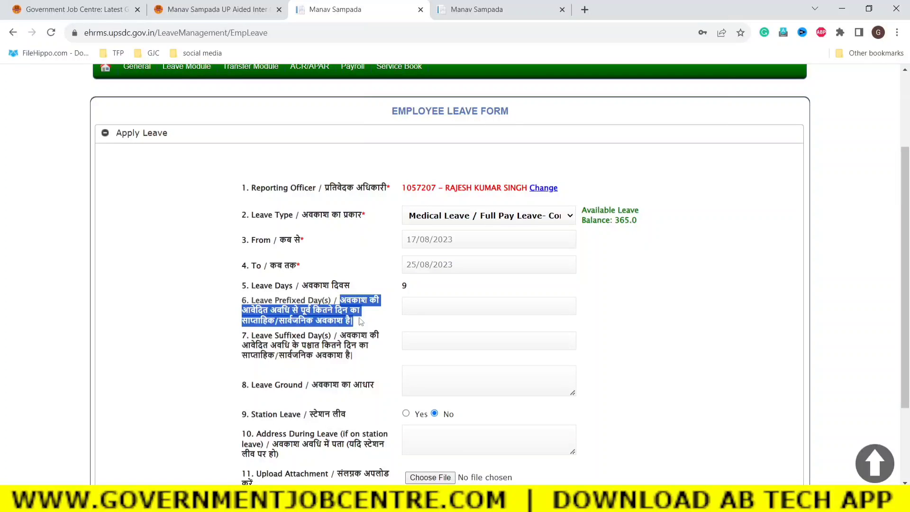
Enter 0 in Leave Prefixed Day(s), removing the mistyped 2.
left_click(725, 335)
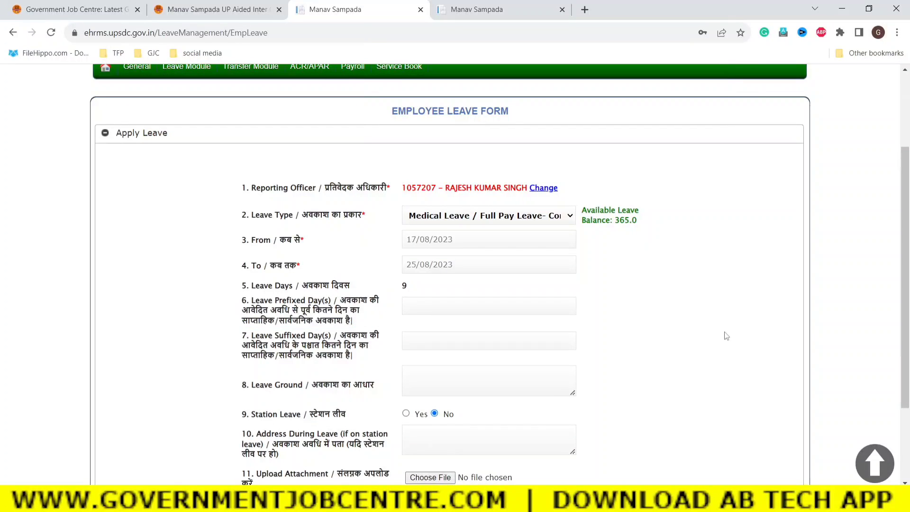
left_click(426, 303)
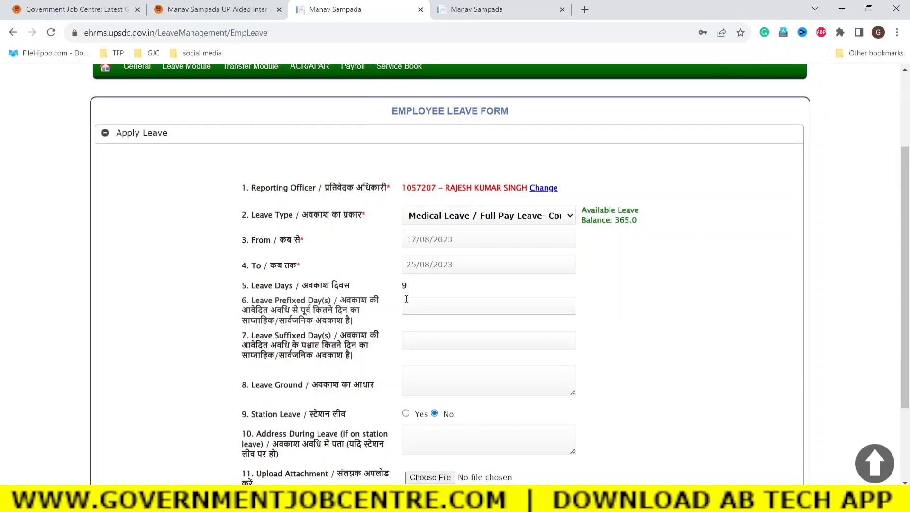
left_click(423, 340)
left_click(652, 335)
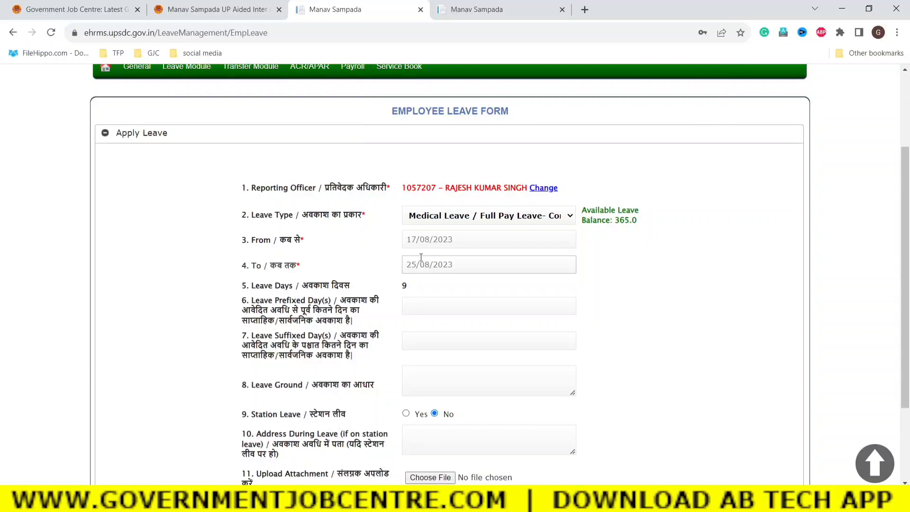
left_click(417, 304)
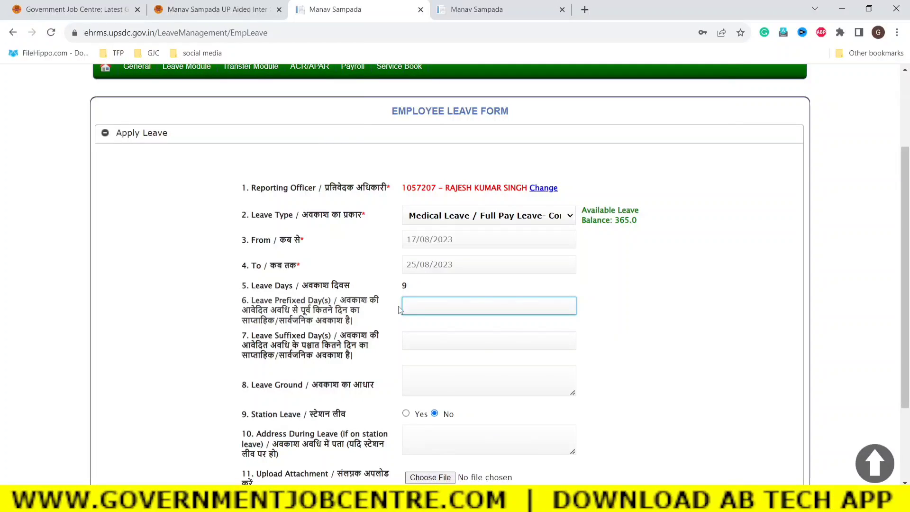
type("2")
key("BackSpace")
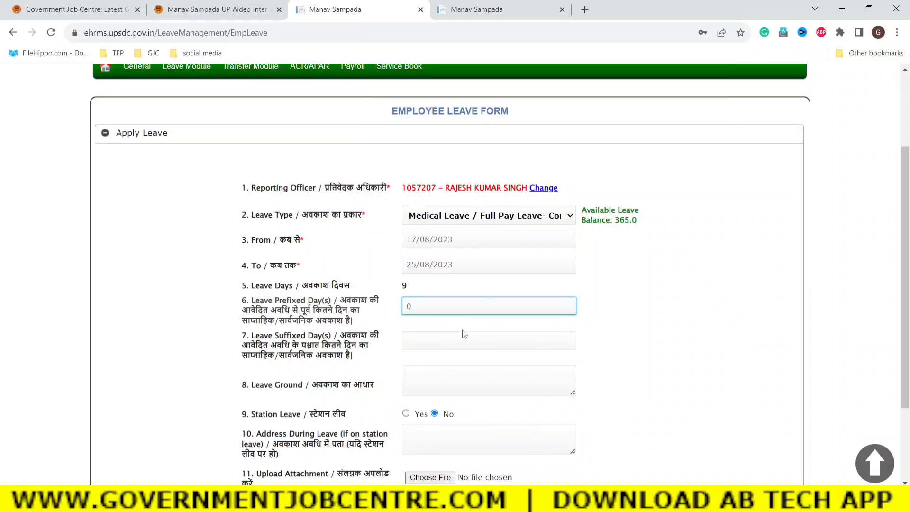
left_click(628, 356)
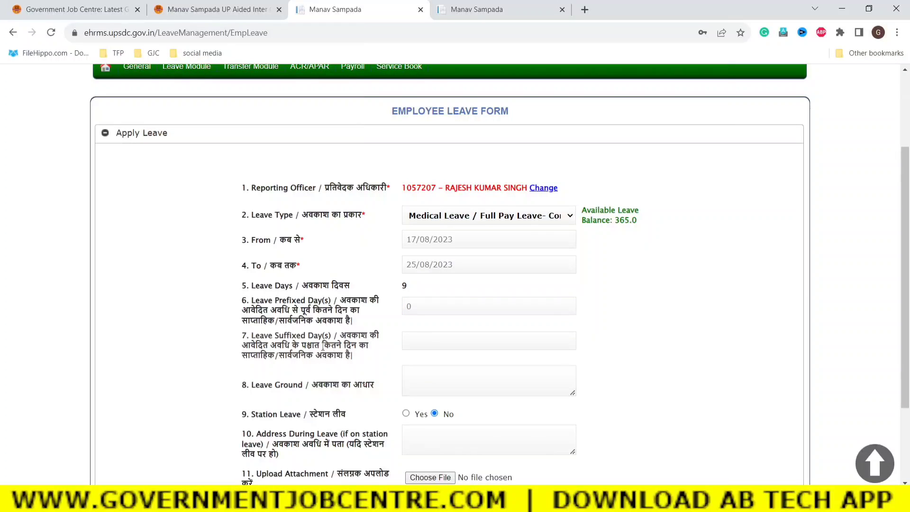
Set Leave Suffixed Day(s) to 0, correcting the mistyped 1.
left_click_drag(255, 337, 353, 358)
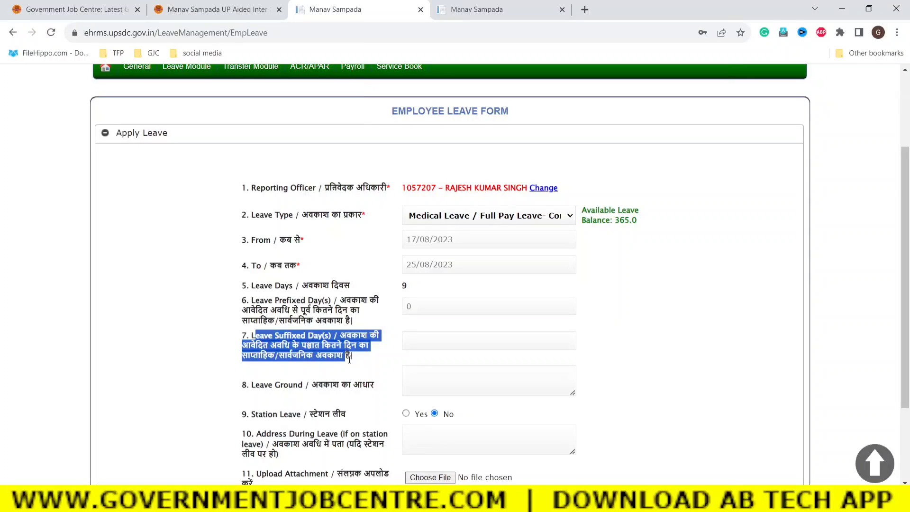
left_click(425, 337)
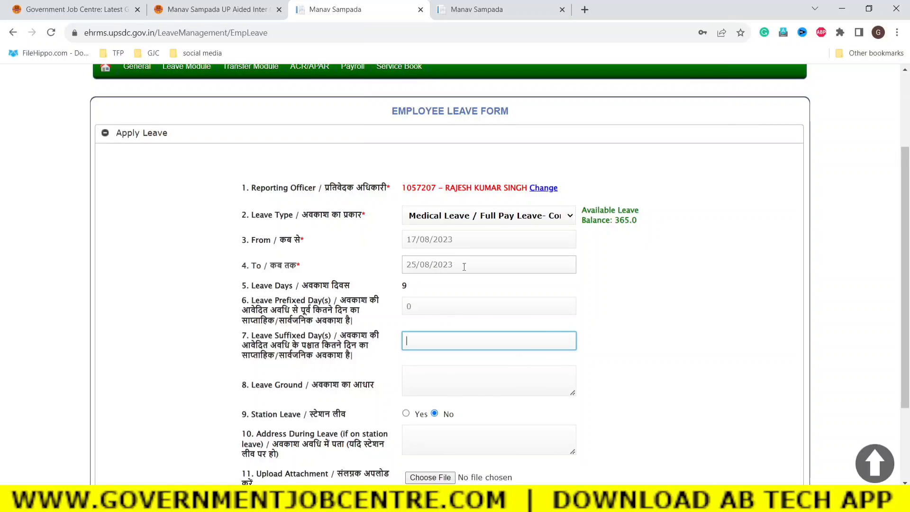
left_click_drag(453, 264, 404, 265)
left_click(704, 314)
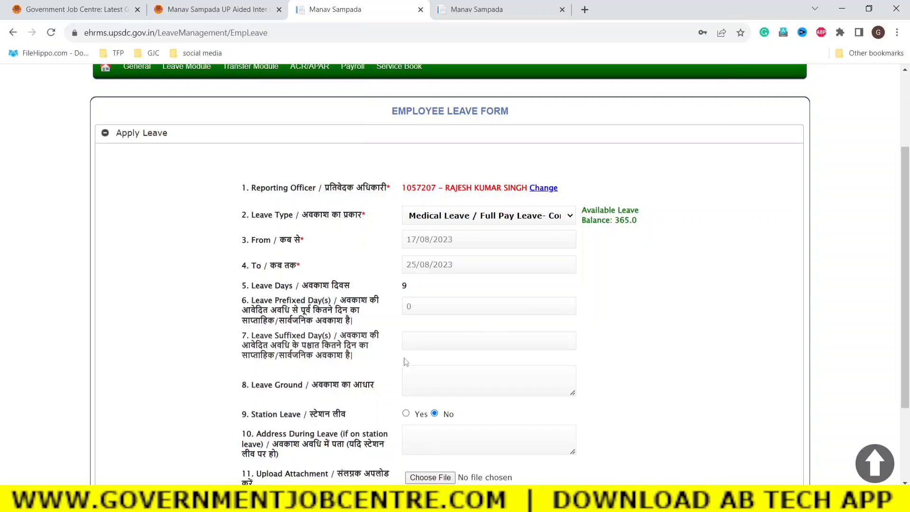
left_click(414, 342)
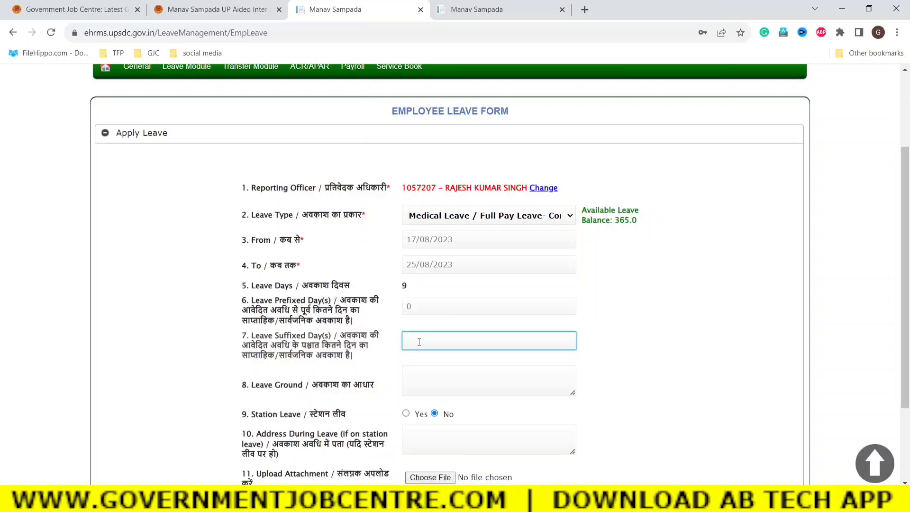
type("1")
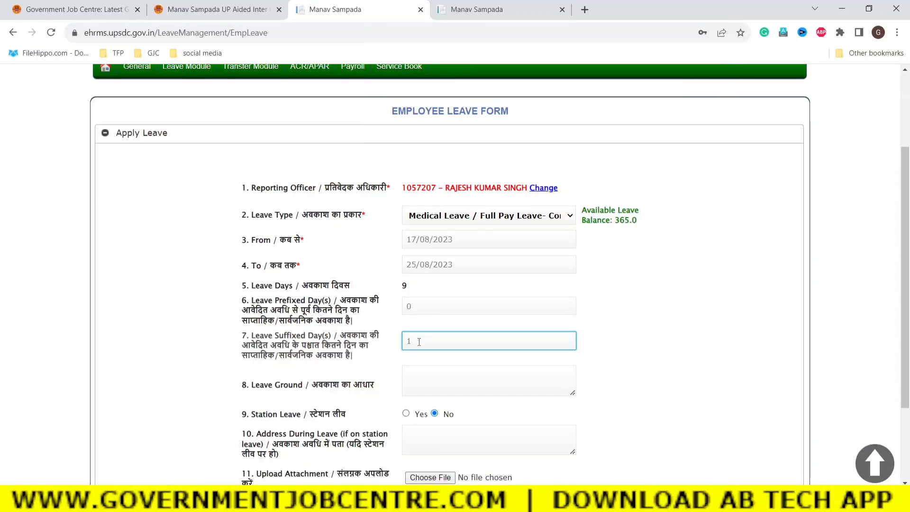
left_click(687, 395)
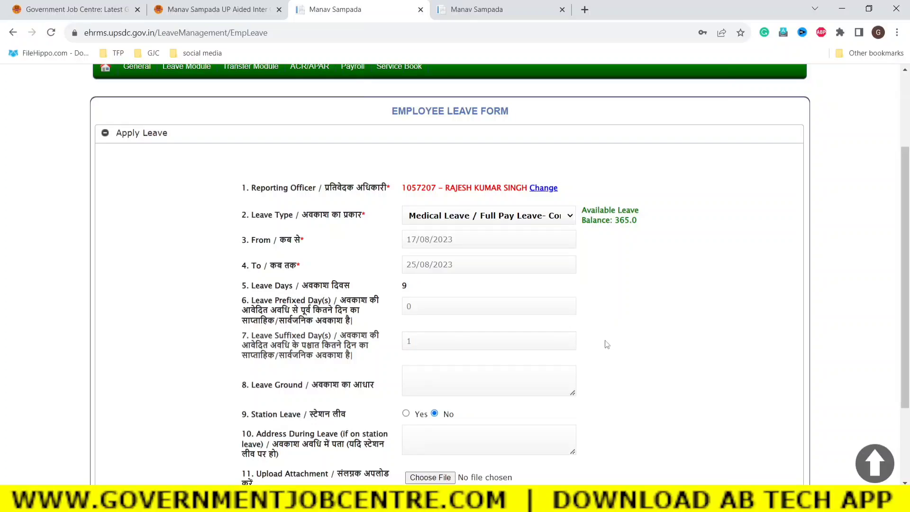
left_click(443, 341)
key("BackSpace")
type("0")
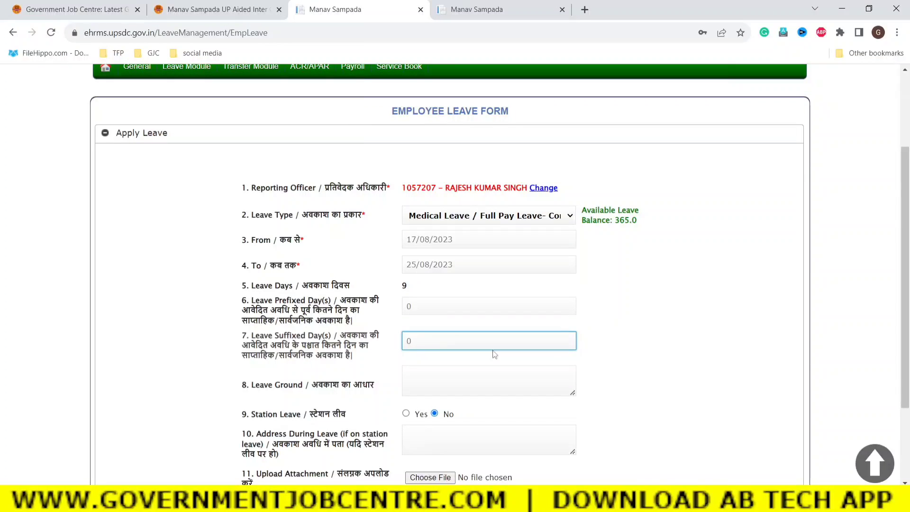
left_click(728, 398)
scroll(682, 385, "down", 2)
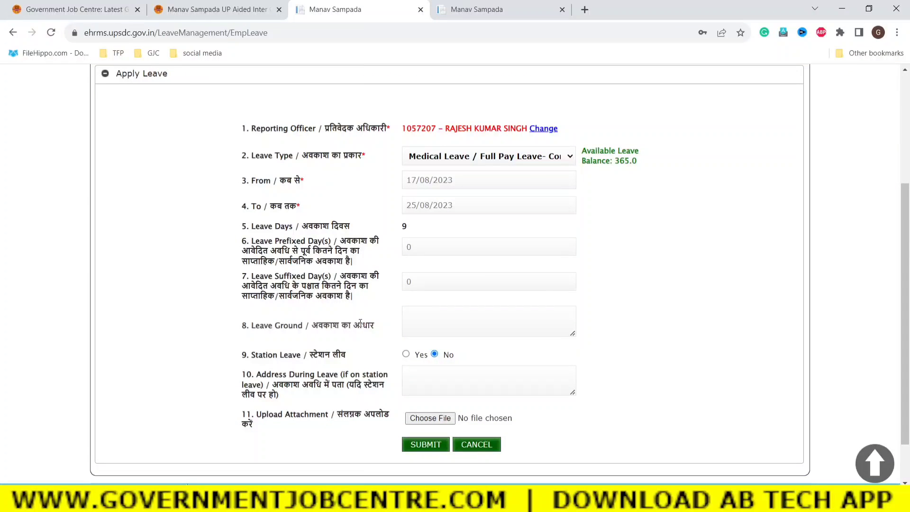
left_click_drag(376, 326, 256, 325)
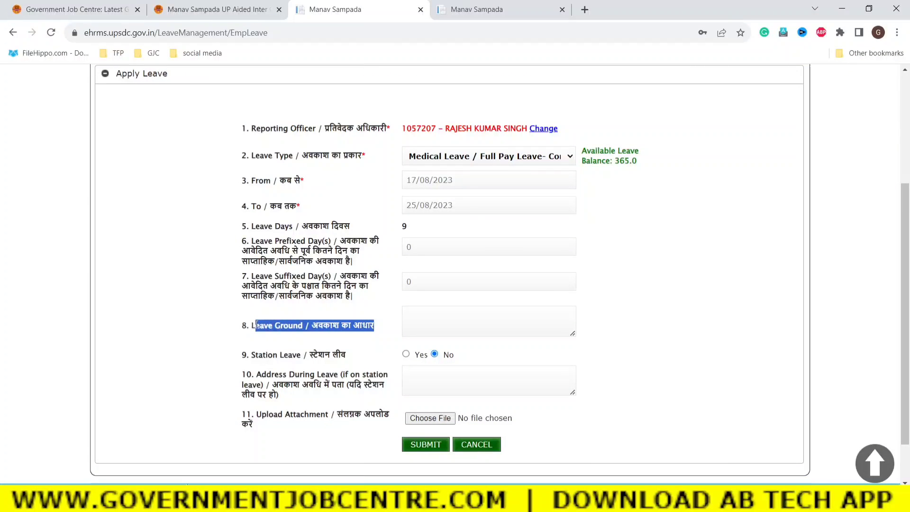
left_click(409, 316)
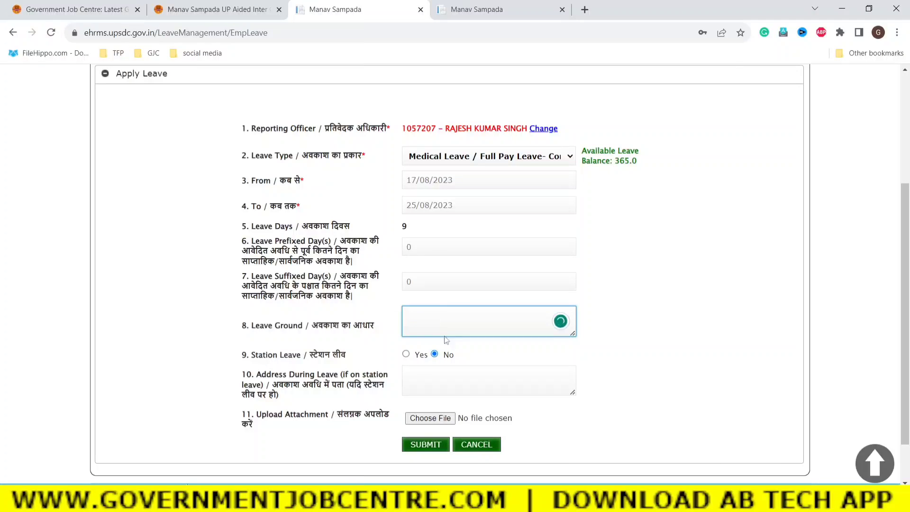
left_click(713, 340)
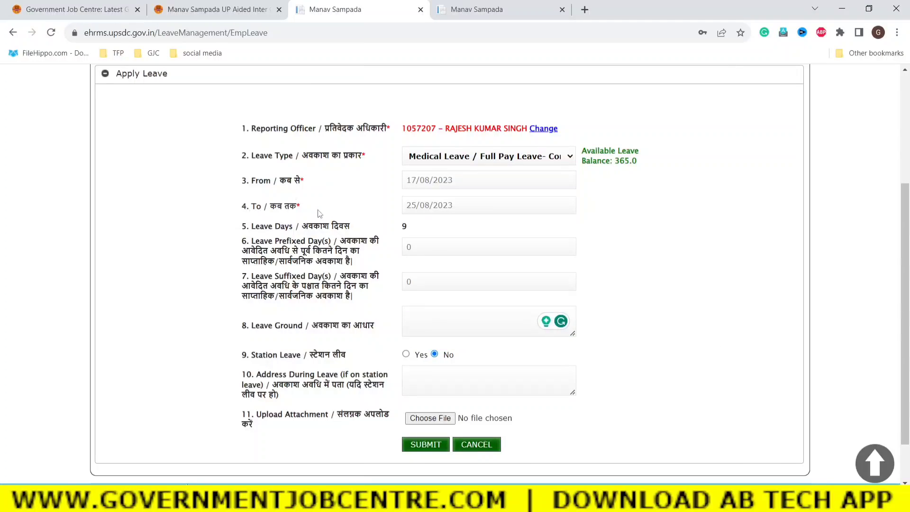
left_click_drag(310, 212, 280, 181)
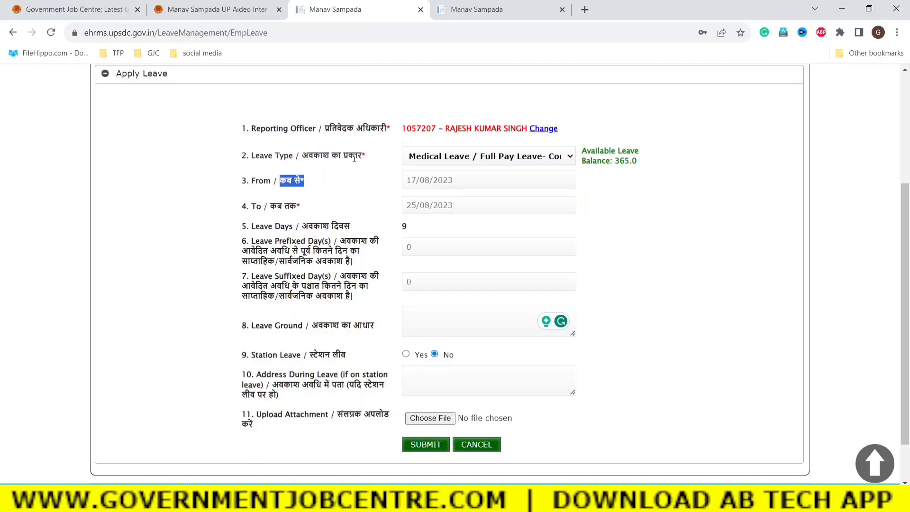
left_click_drag(371, 159, 330, 154)
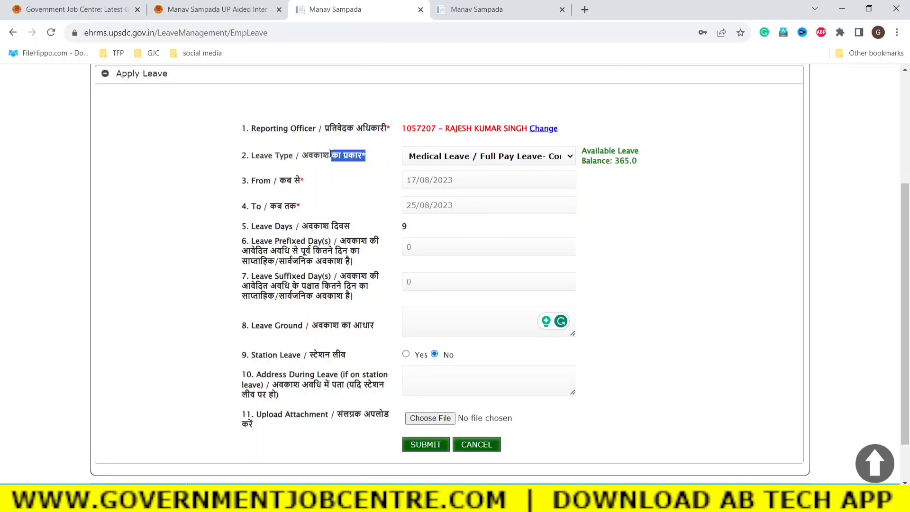
left_click(725, 300)
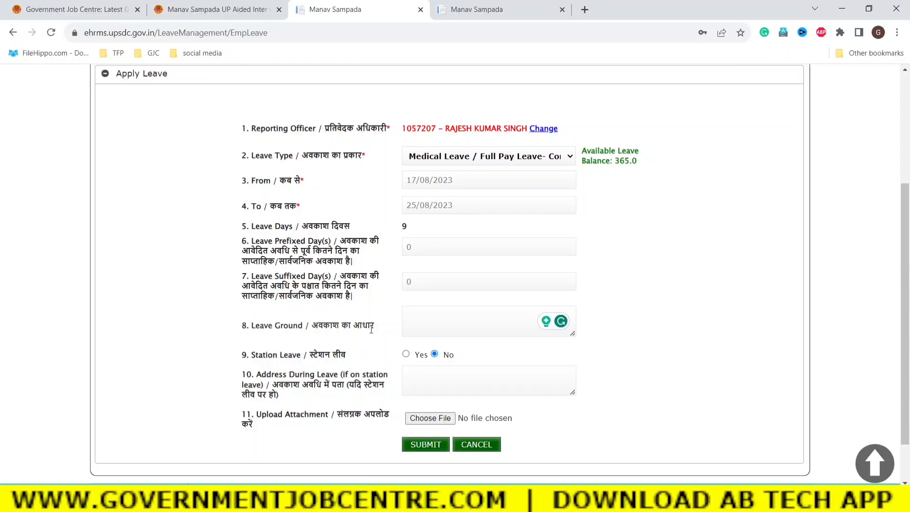
left_click_drag(372, 327, 331, 326)
left_click(429, 319)
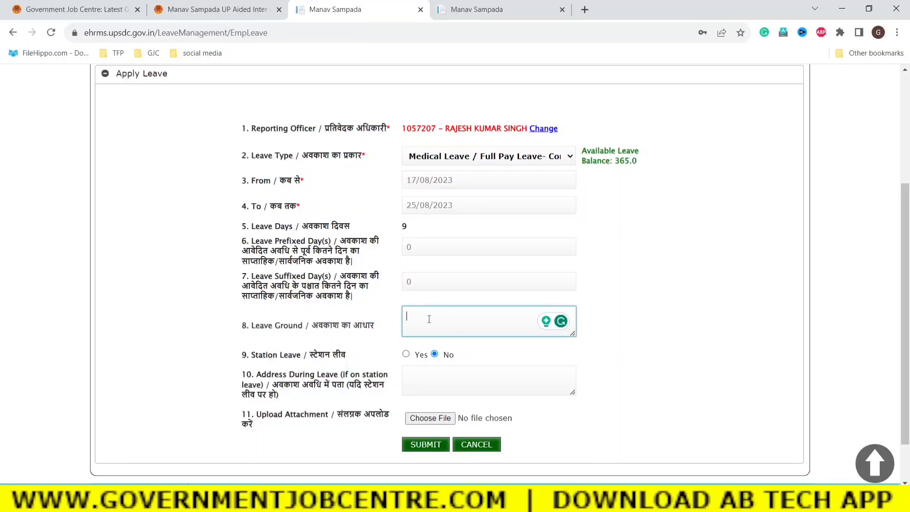
left_click(646, 346)
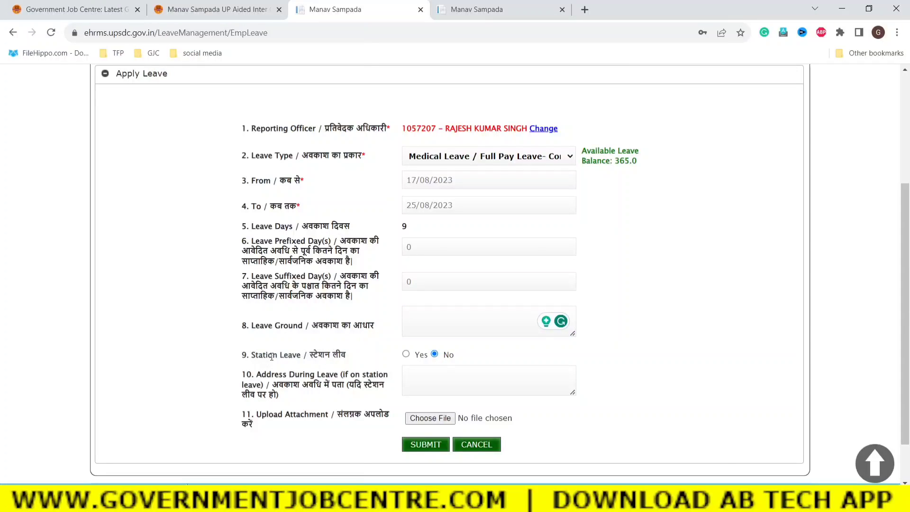
left_click_drag(266, 356, 347, 363)
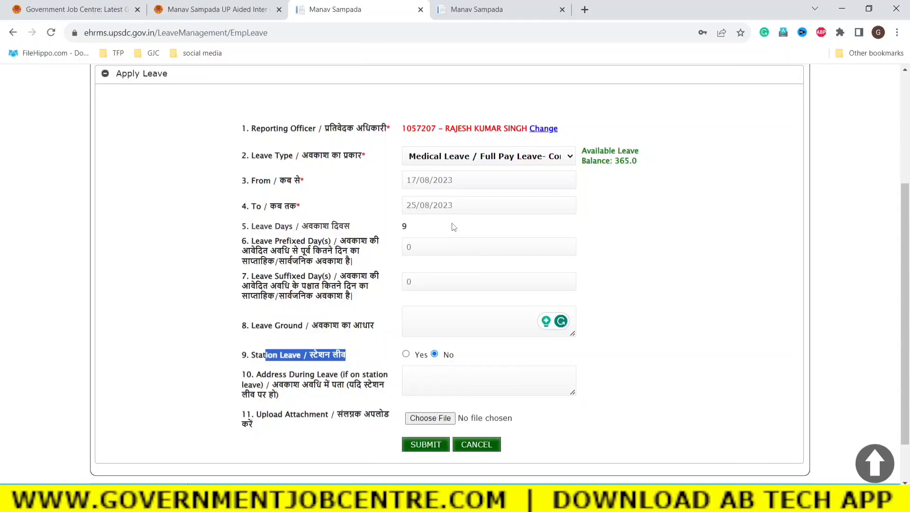
left_click(695, 340)
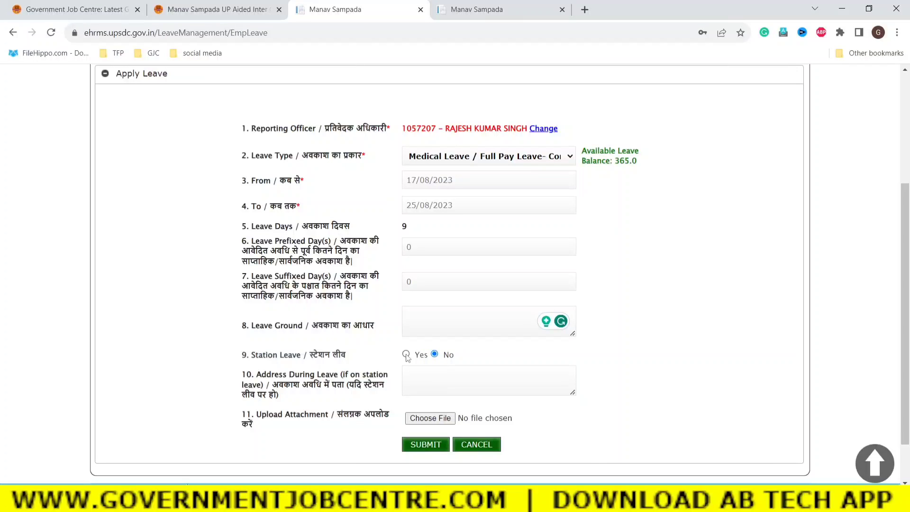
left_click(421, 378)
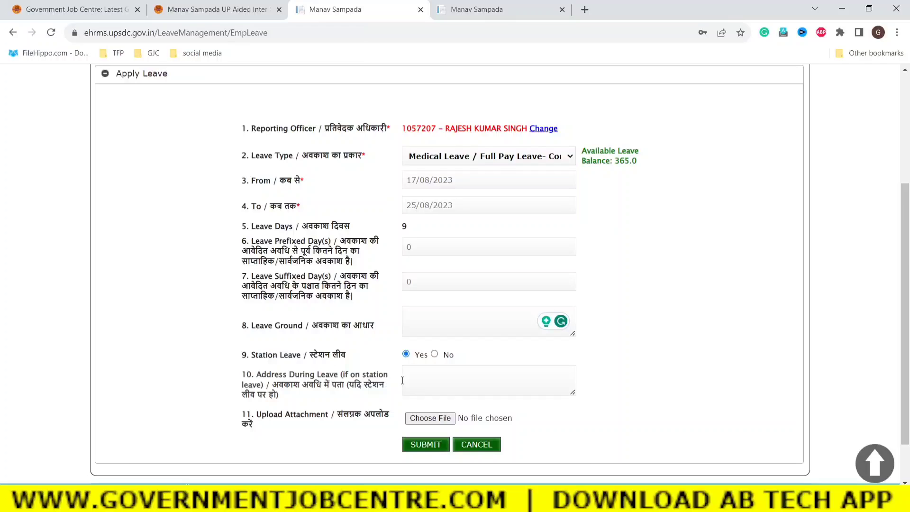
left_click_drag(260, 375, 299, 396)
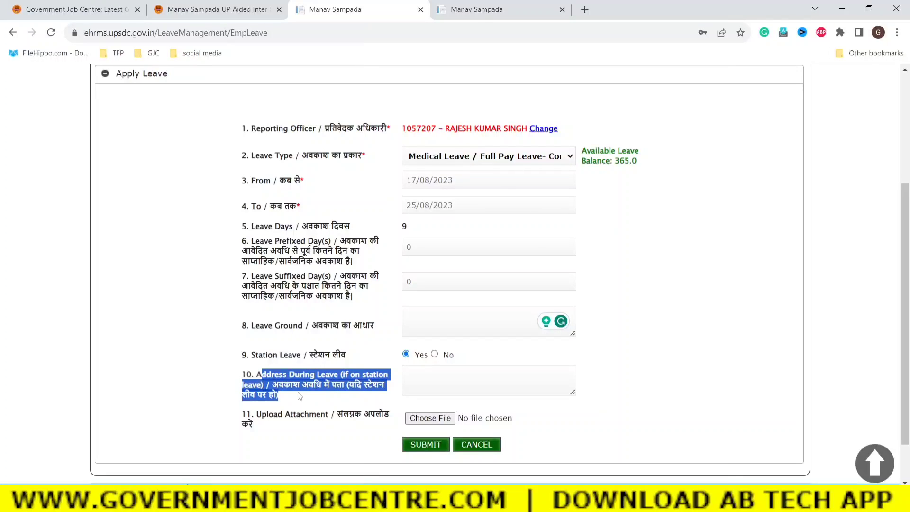
left_click(416, 377)
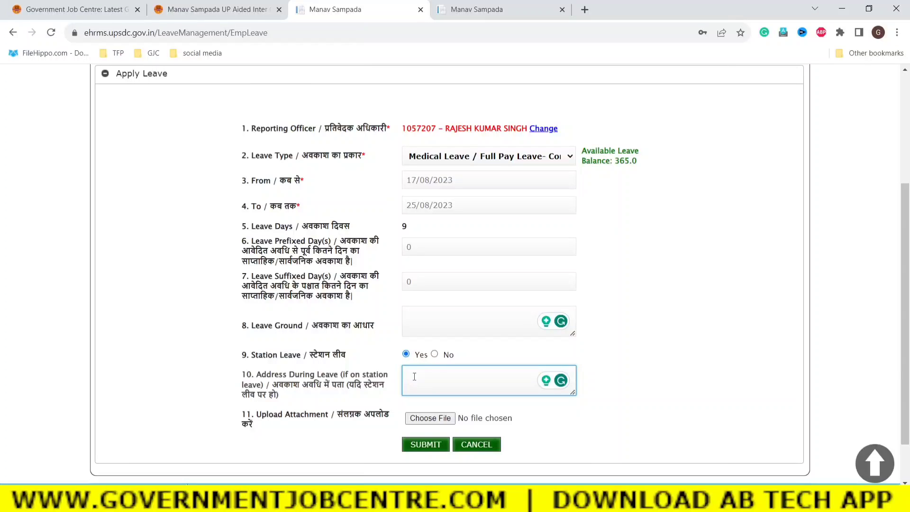
left_click(666, 390)
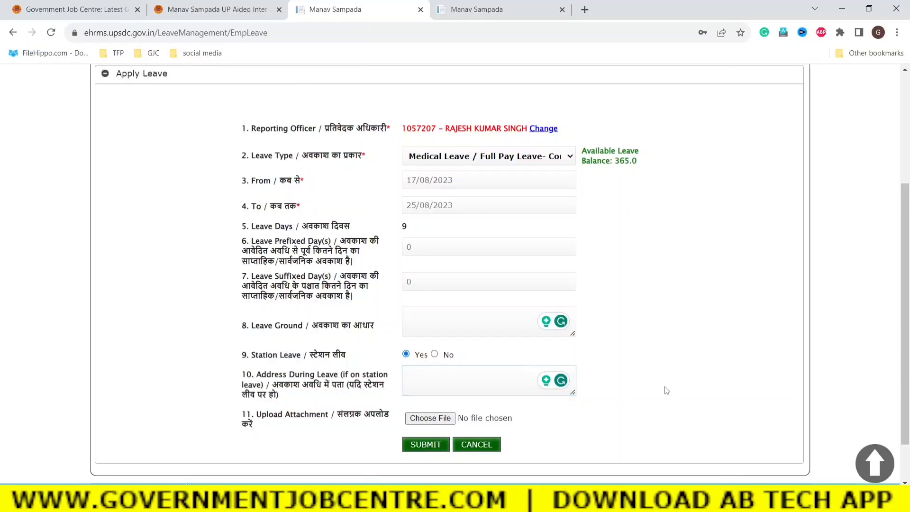
left_click(434, 355)
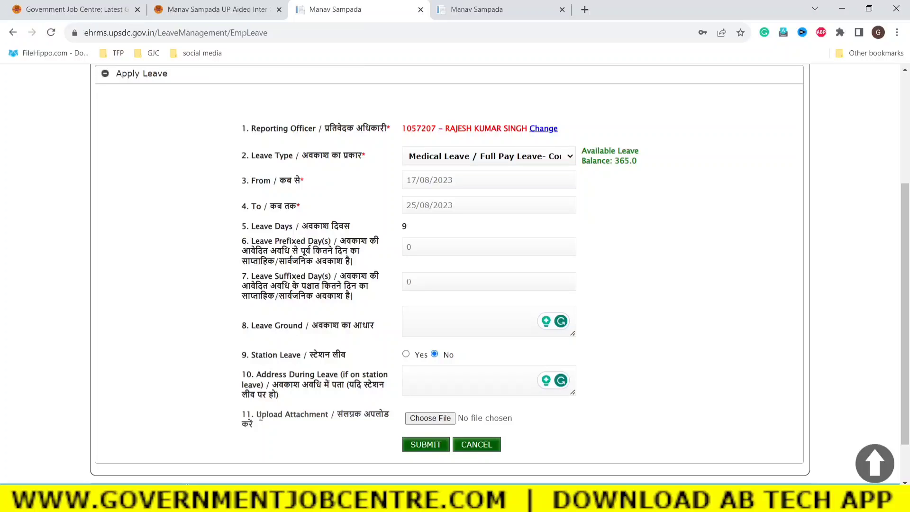
left_click_drag(257, 414, 300, 425)
left_click(300, 425)
Change the leave start date to 01/06/2023, making 86 days through 25/08/2023.
left_click(463, 177)
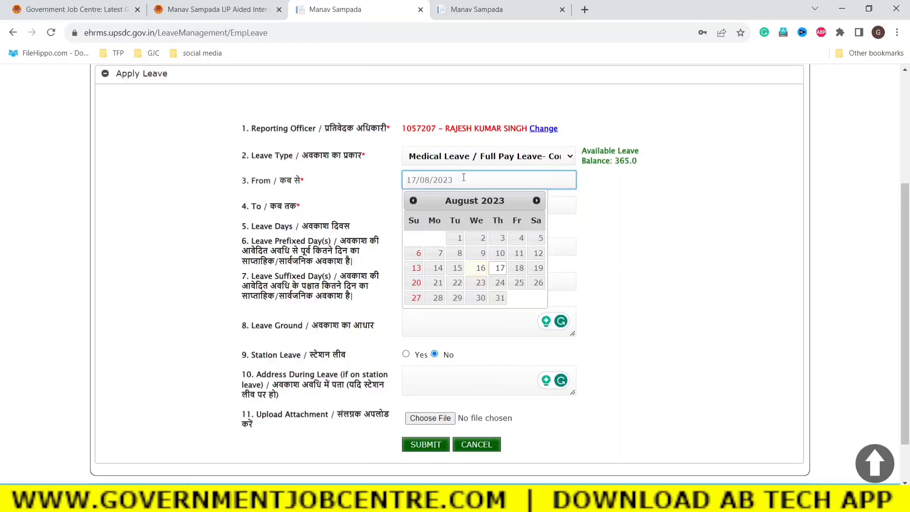
left_click(413, 200)
left_click(653, 272)
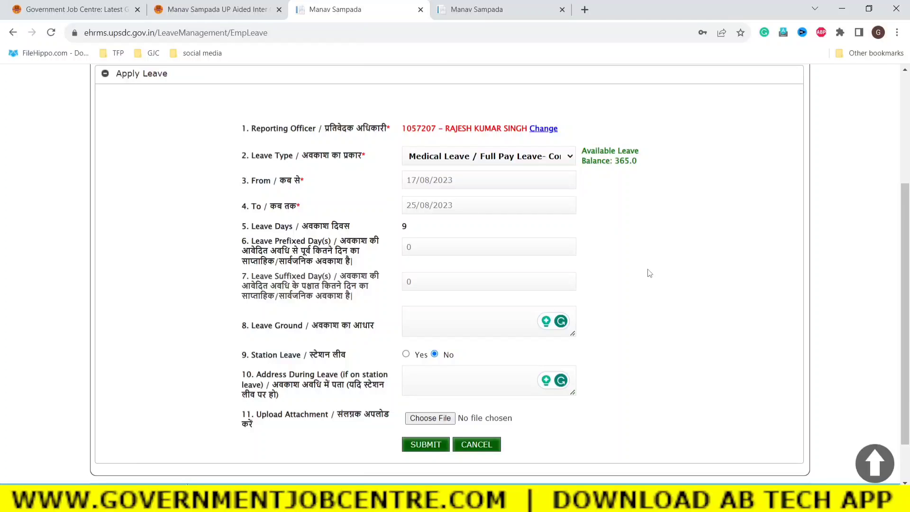
left_click(470, 180)
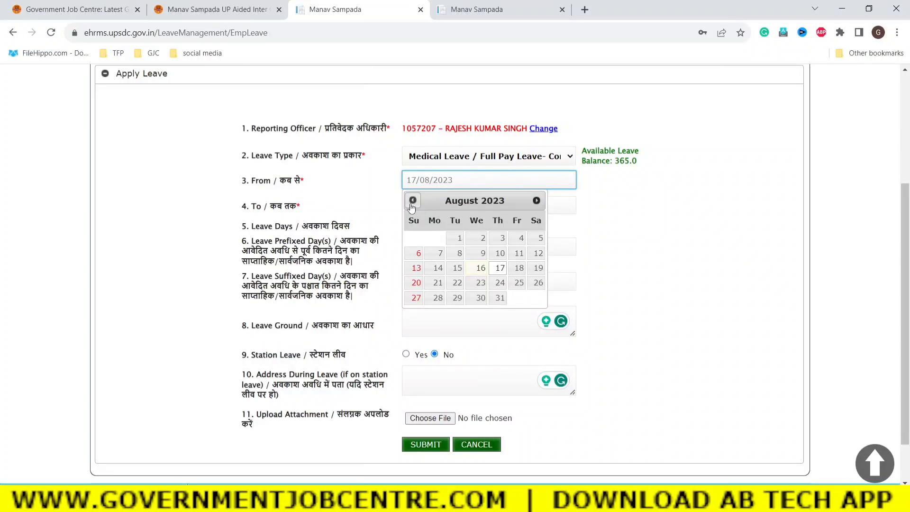
left_click(412, 203)
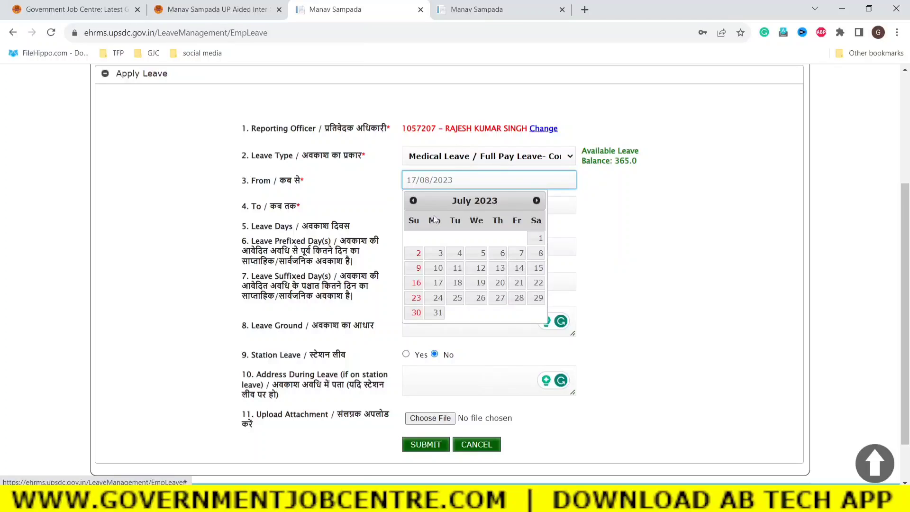
left_click(413, 201)
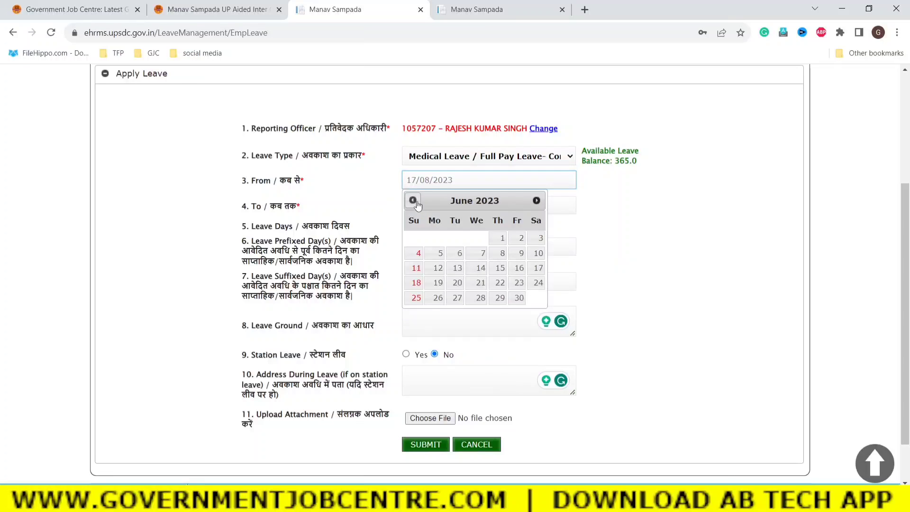
left_click(502, 241)
left_click(519, 283)
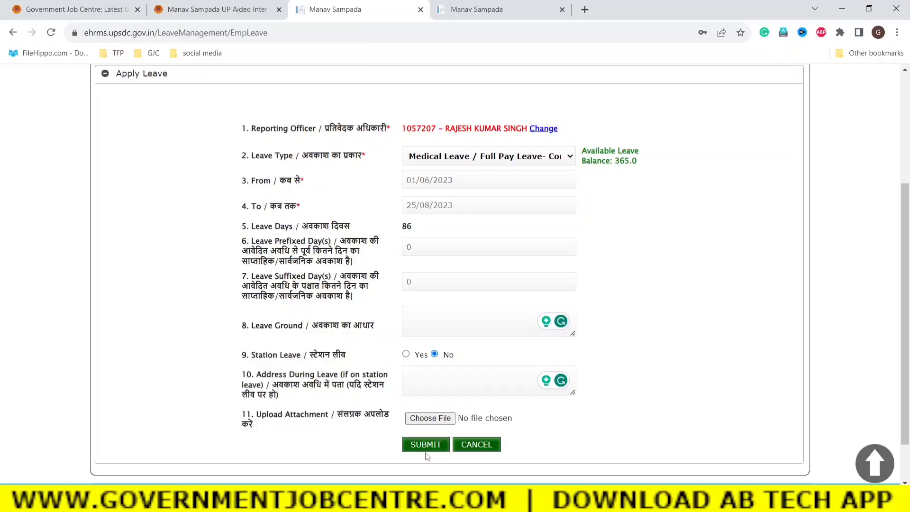
scroll(614, 374, "up", 5)
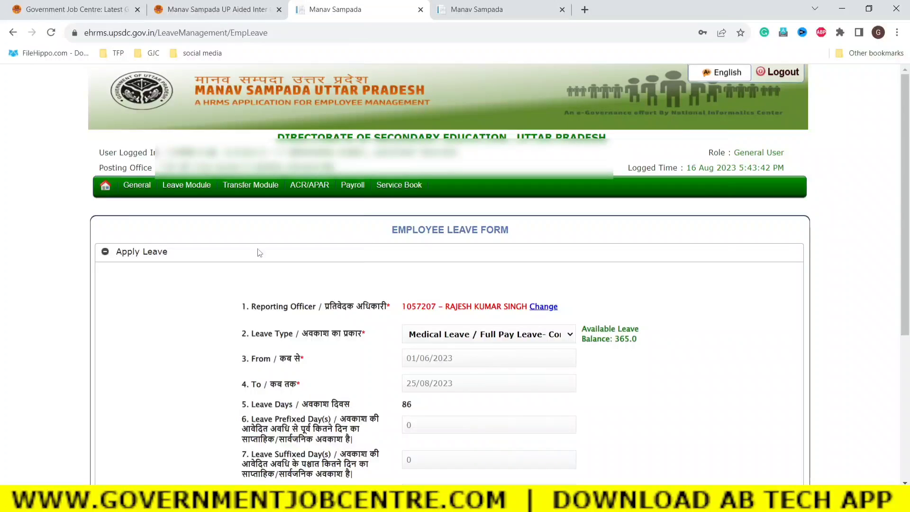
View the Send Extension Request page and submit it, landing on the Leave Joining Report.
left_click(387, 319)
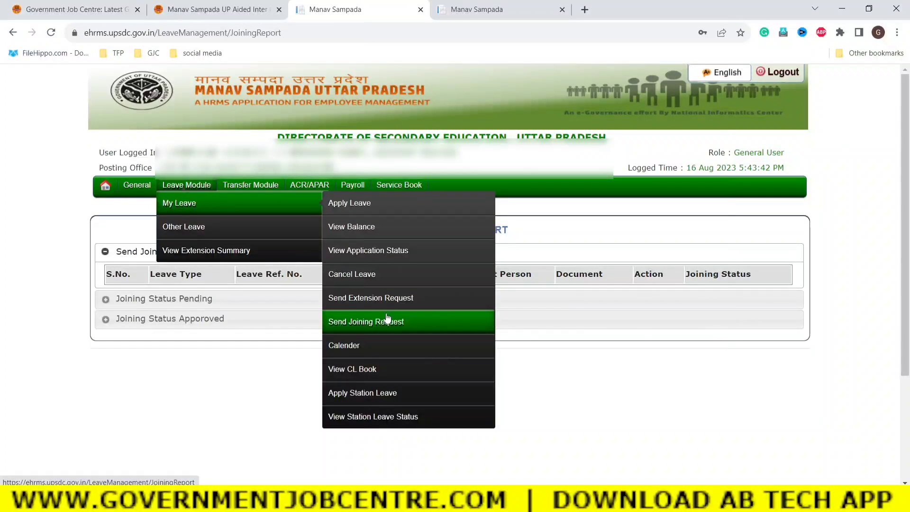
left_click(351, 302)
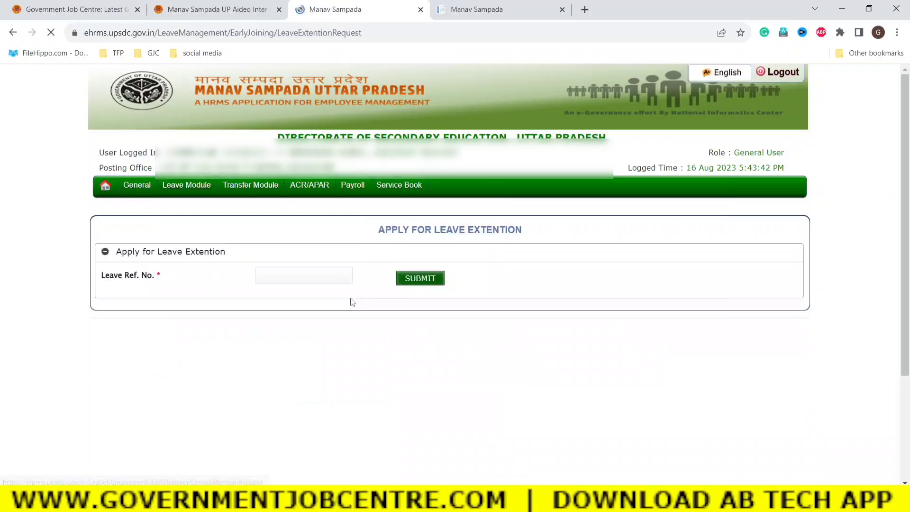
left_click(282, 277)
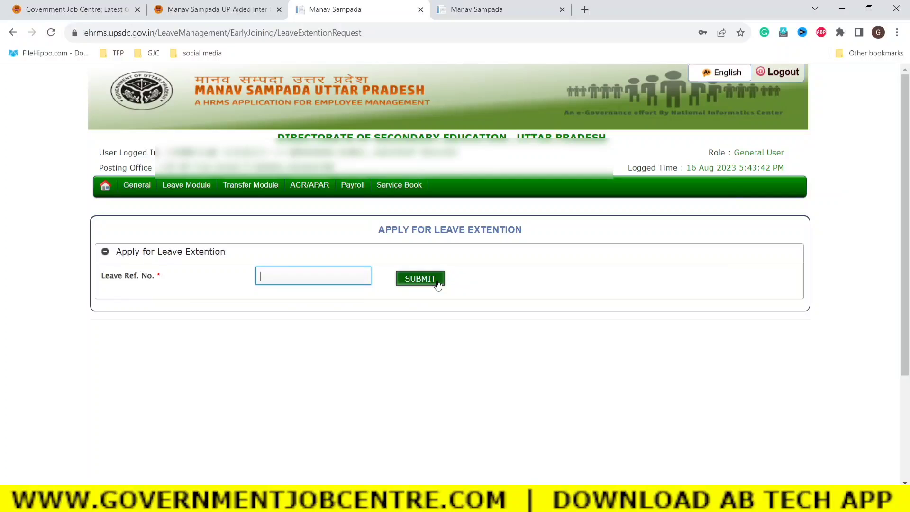
left_click(437, 281)
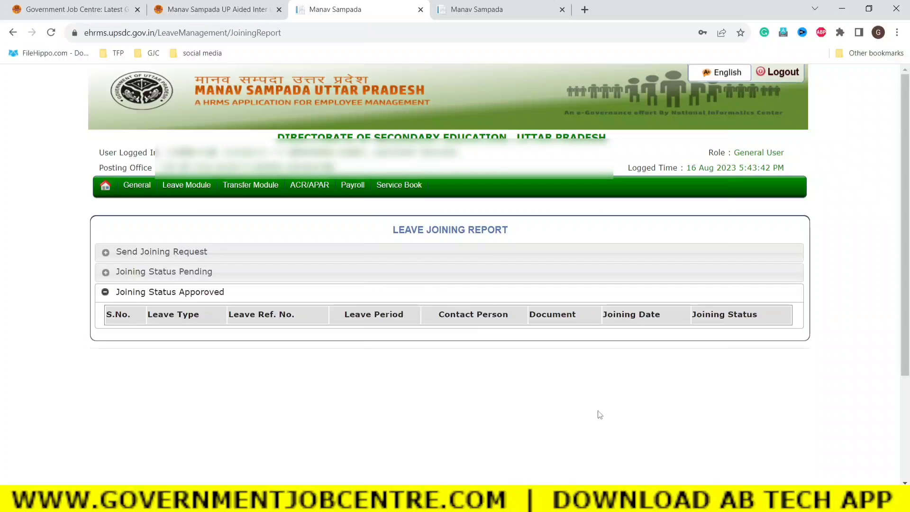